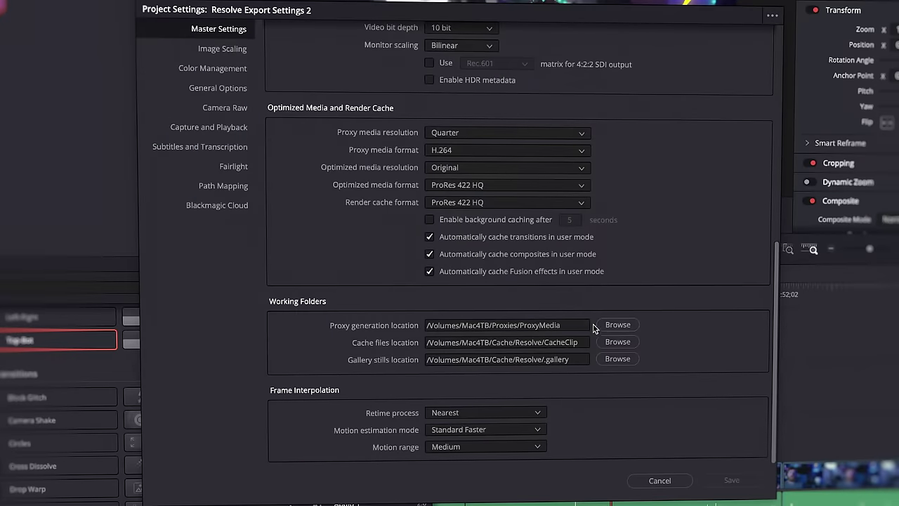
# Browse the Mac4TB drive for a new proxy folder, cancel, and inspect the cache files location.
pyautogui.click(617, 324)
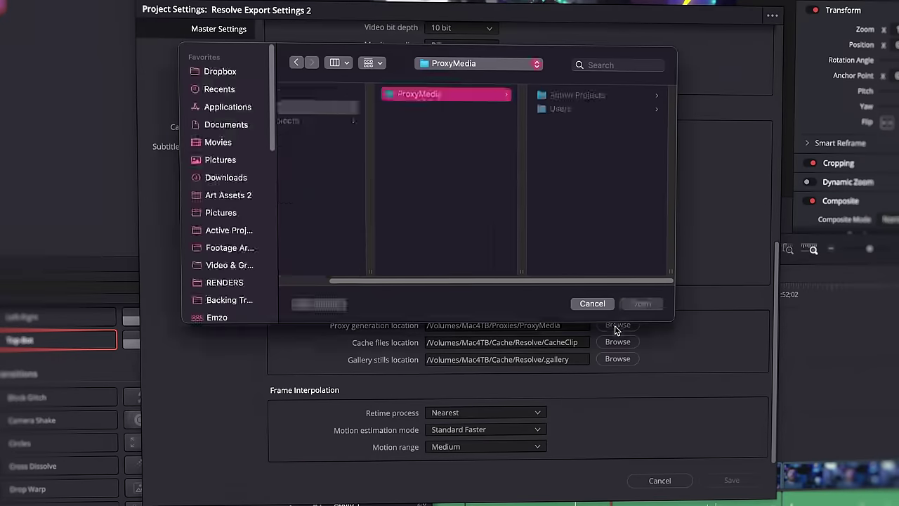
pyautogui.scroll(-10, 253, 249)
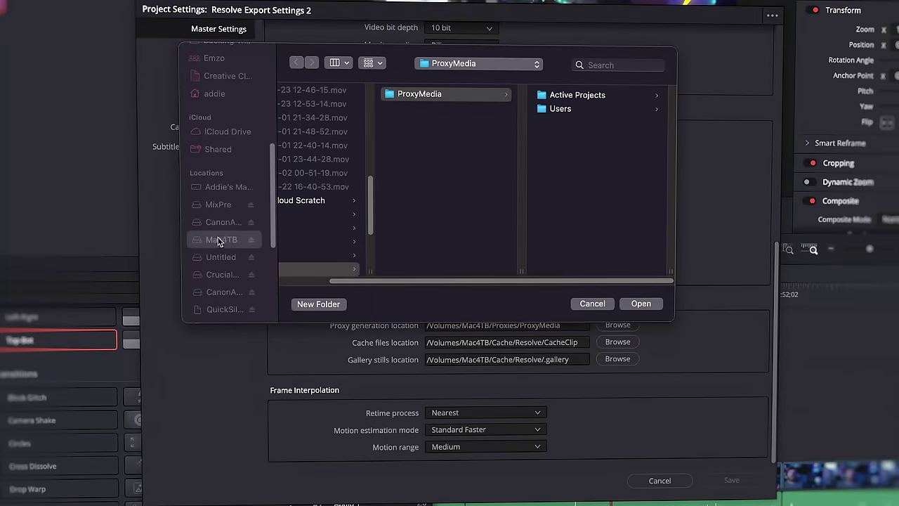
pyautogui.click(220, 241)
pyautogui.scroll(-5, 349, 217)
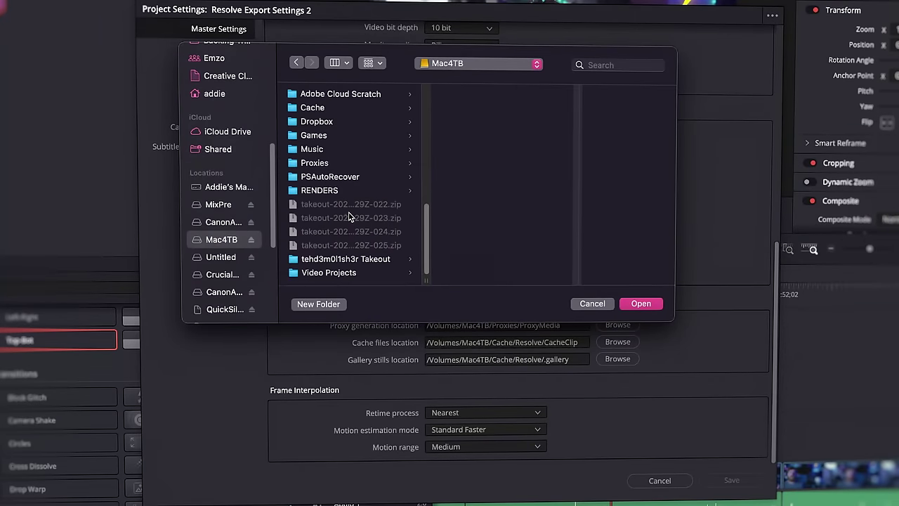
pyautogui.click(654, 308)
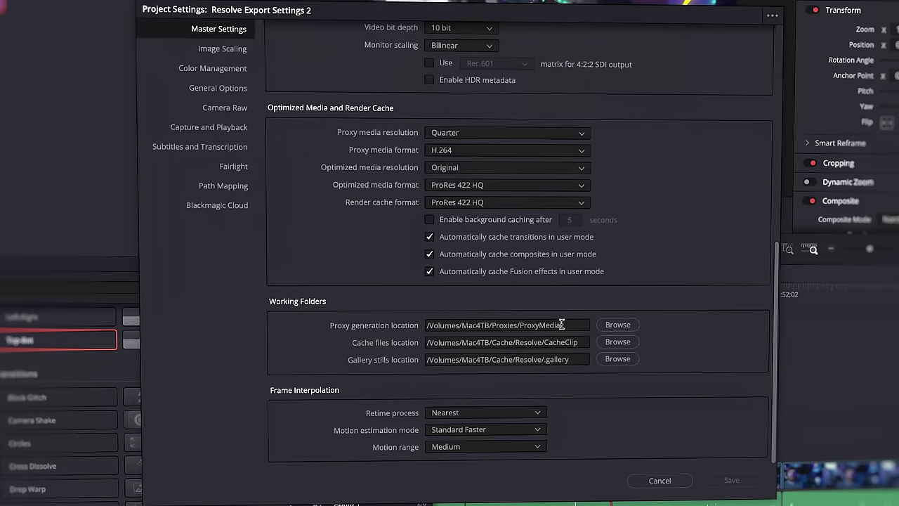
pyautogui.click(490, 341)
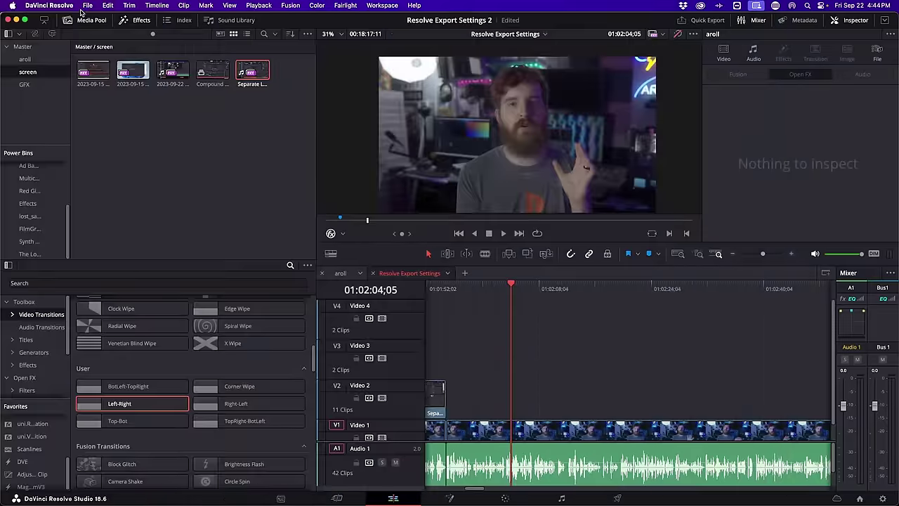
# In Project Settings, keep optimized media at Original resolution and both formats at ProRes 422 HQ.
pyautogui.click(85, 6)
pyautogui.click(104, 224)
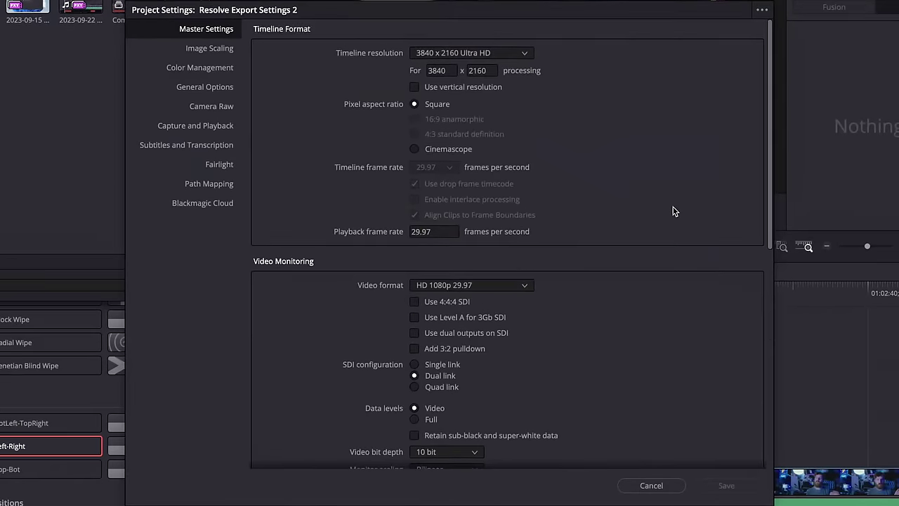
pyautogui.scroll(-5, 616, 233)
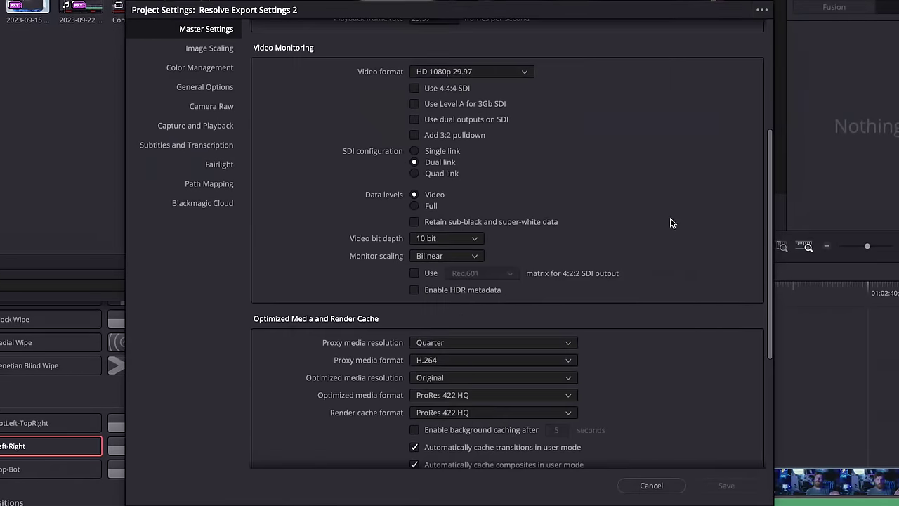
pyautogui.scroll(-3, 670, 222)
pyautogui.click(460, 237)
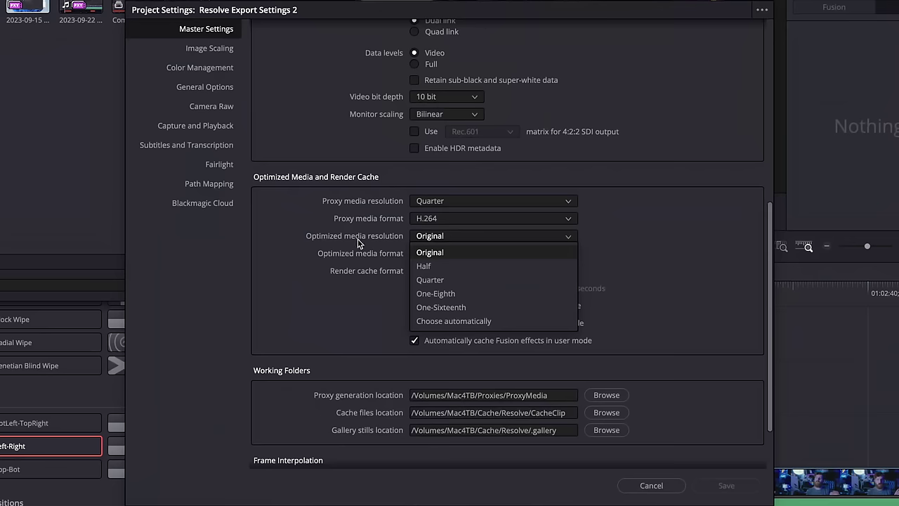
pyautogui.click(423, 254)
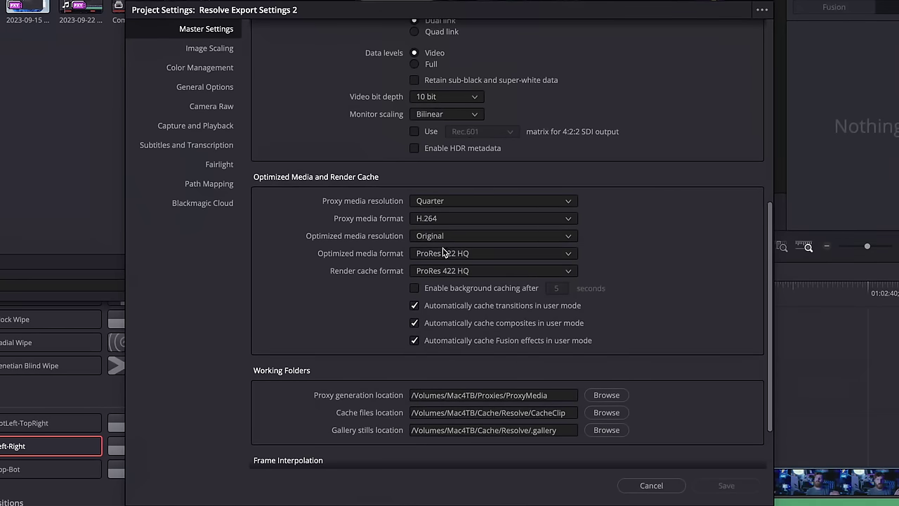
pyautogui.click(443, 251)
pyautogui.click(507, 325)
pyautogui.click(452, 275)
pyautogui.click(457, 341)
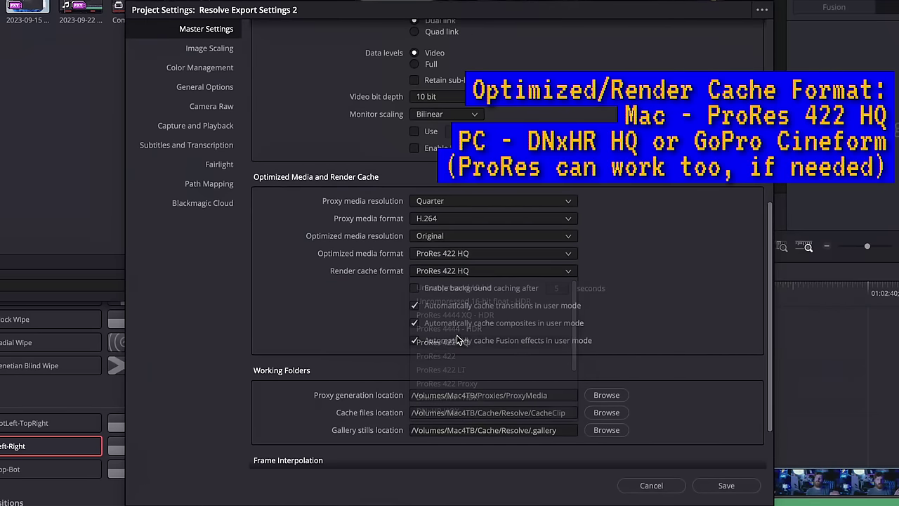
# Try DNxHR HQX, then DNxHR HQ, for both optimized media and render cache formats.
pyautogui.click(444, 268)
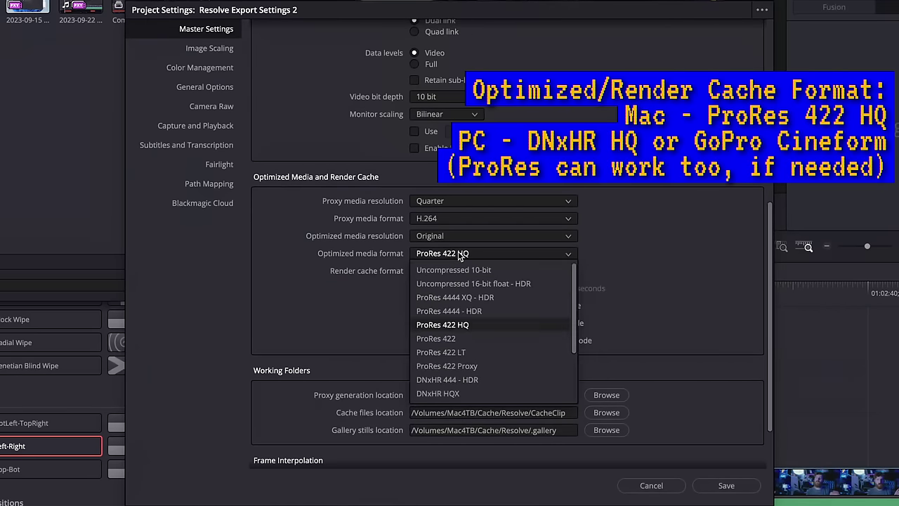
pyautogui.click(458, 391)
pyautogui.click(440, 271)
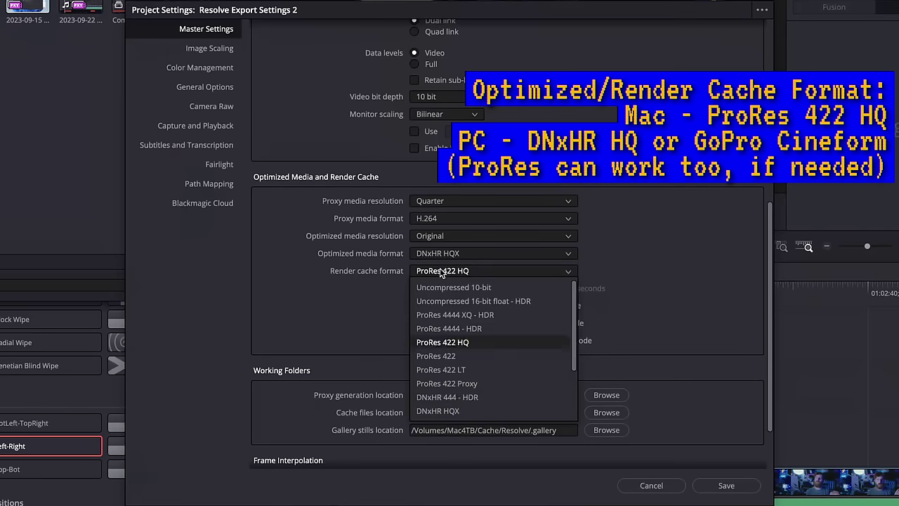
pyautogui.click(458, 408)
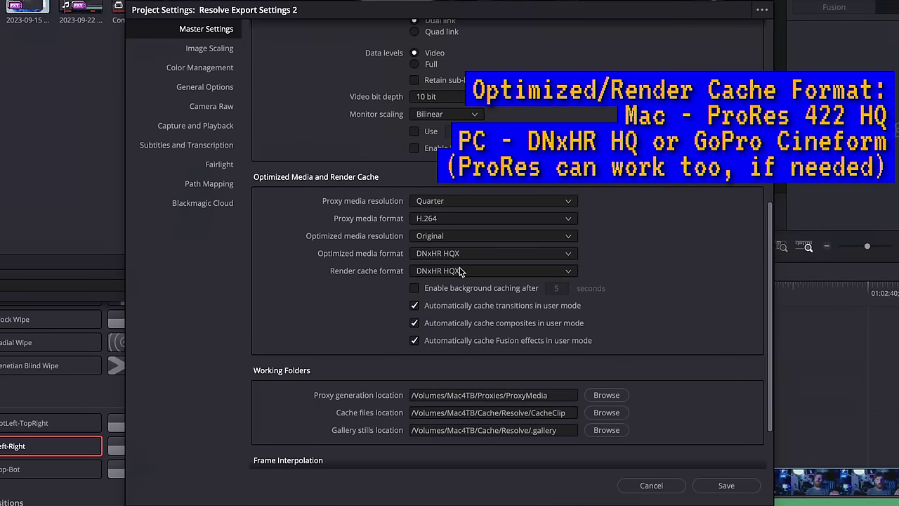
pyautogui.click(460, 271)
pyautogui.click(456, 393)
pyautogui.click(457, 271)
pyautogui.click(455, 407)
# Switch both render cache and optimized media formats to GoPro CineForm YUV 10-bit.
pyautogui.click(457, 271)
pyautogui.scroll(-3, 457, 393)
pyautogui.click(460, 410)
pyautogui.click(442, 252)
pyautogui.scroll(-3, 457, 351)
pyautogui.click(460, 393)
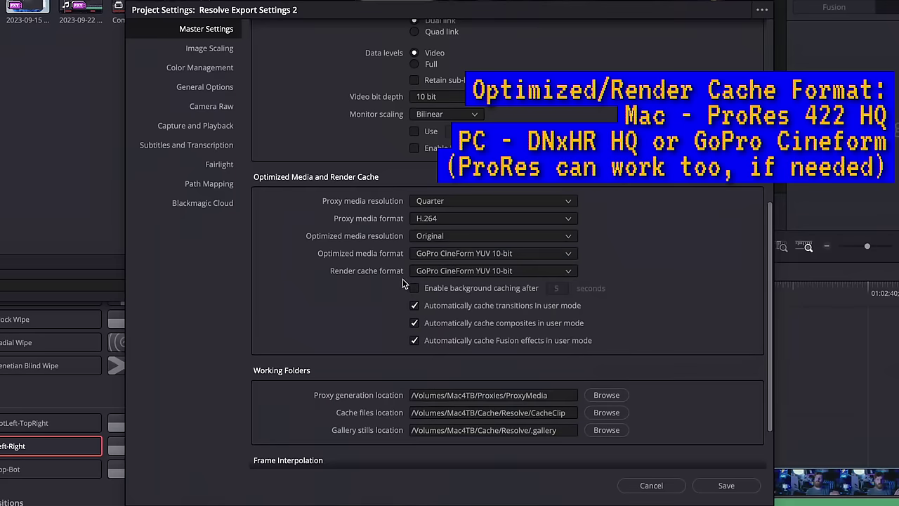
# Return the optimized media format to ProRes 422 HQ, briefly passing through ProRes 422.
pyautogui.click(488, 255)
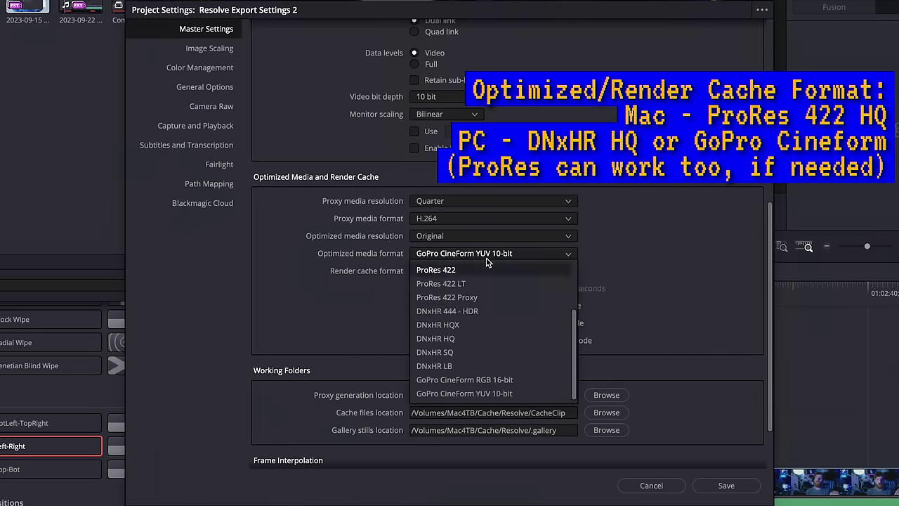
pyautogui.scroll(1, 495, 326)
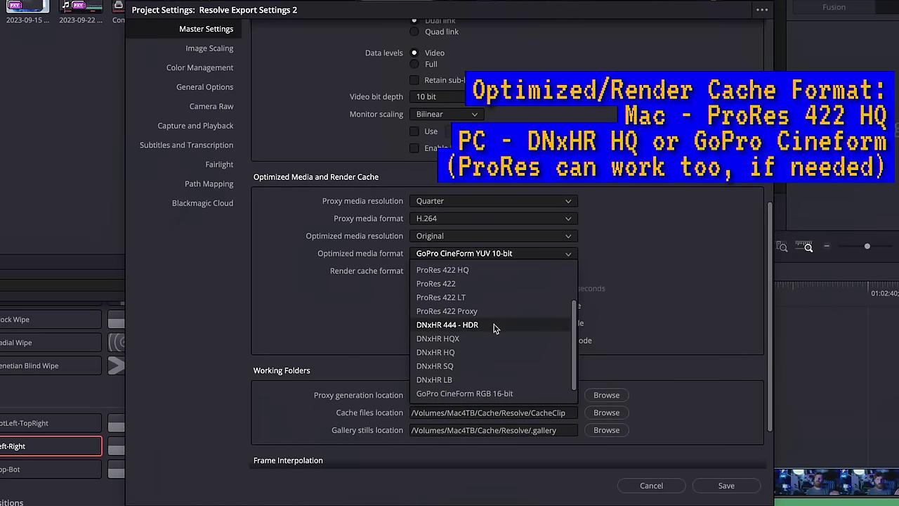
pyautogui.click(449, 283)
pyautogui.click(492, 271)
pyautogui.scroll(5, 478, 312)
pyautogui.click(456, 257)
pyautogui.click(472, 271)
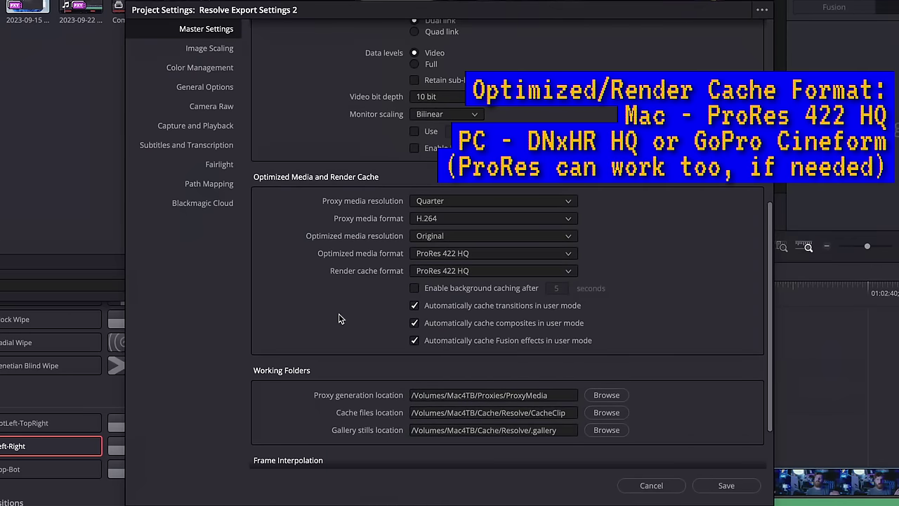
pyautogui.scroll(-2, 339, 315)
pyautogui.scroll(10, 339, 316)
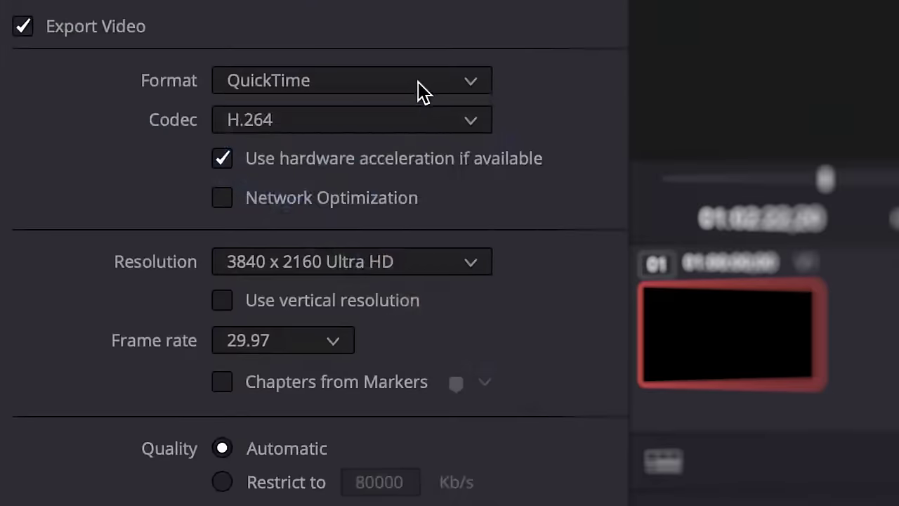
# Choose QuickTime as the export format and bring up the video codec choices.
pyautogui.click(418, 83)
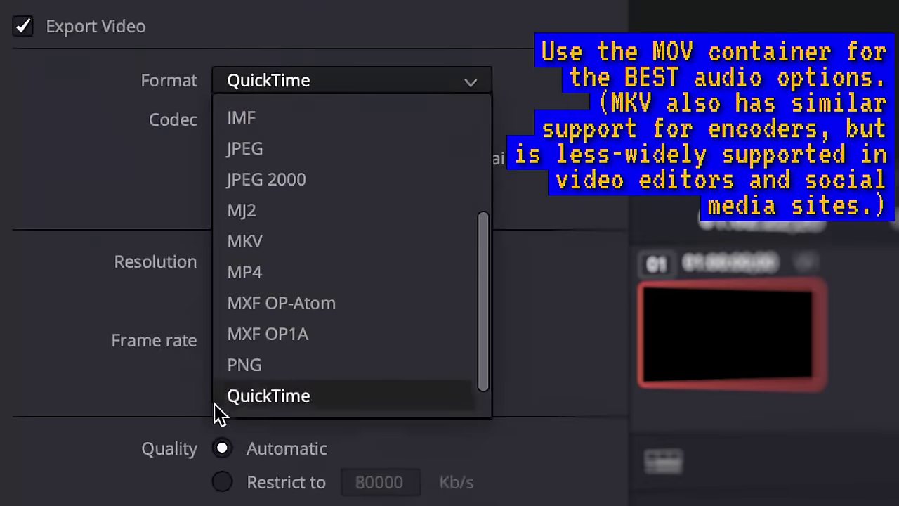
pyautogui.scroll(-1, 290, 377)
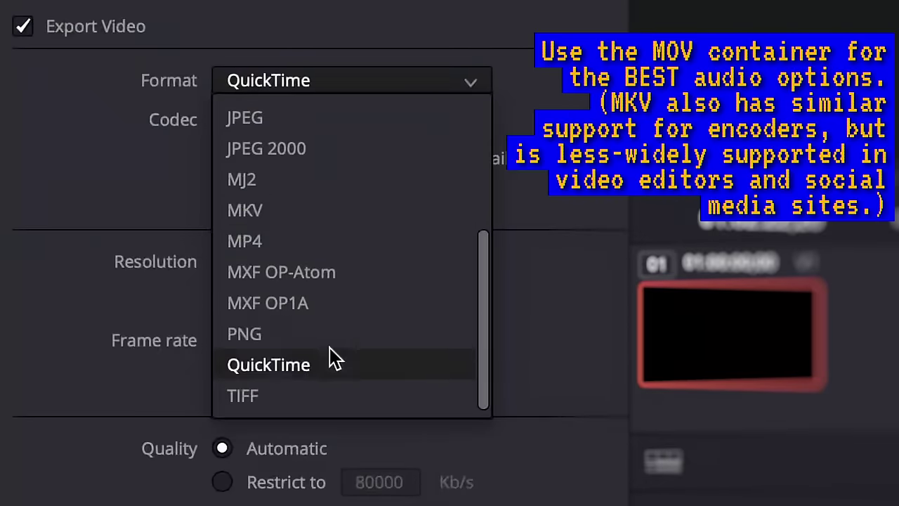
pyautogui.click(295, 371)
pyautogui.click(321, 125)
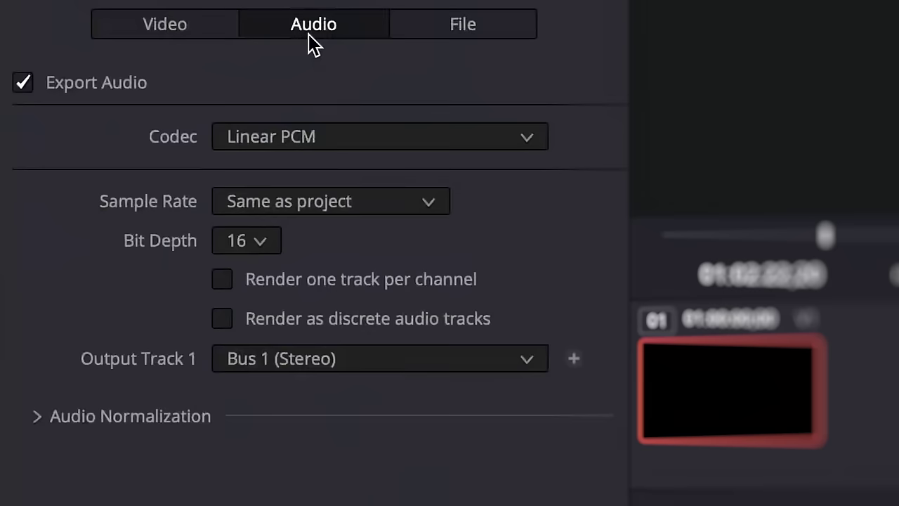
# Keep the Linear PCM codec and project sample rate, and set audio bit depth to 24.
pyautogui.click(325, 131)
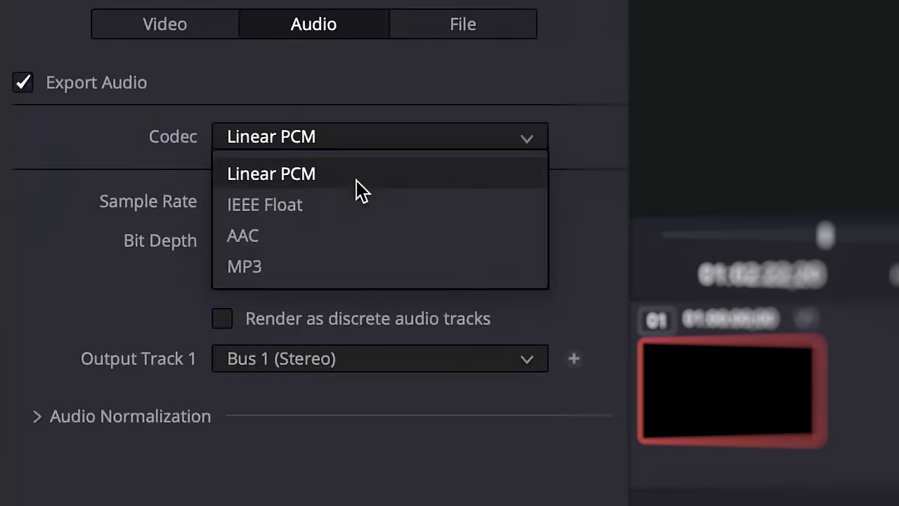
pyautogui.click(355, 176)
pyautogui.click(325, 202)
pyautogui.click(331, 212)
pyautogui.click(257, 241)
pyautogui.click(253, 310)
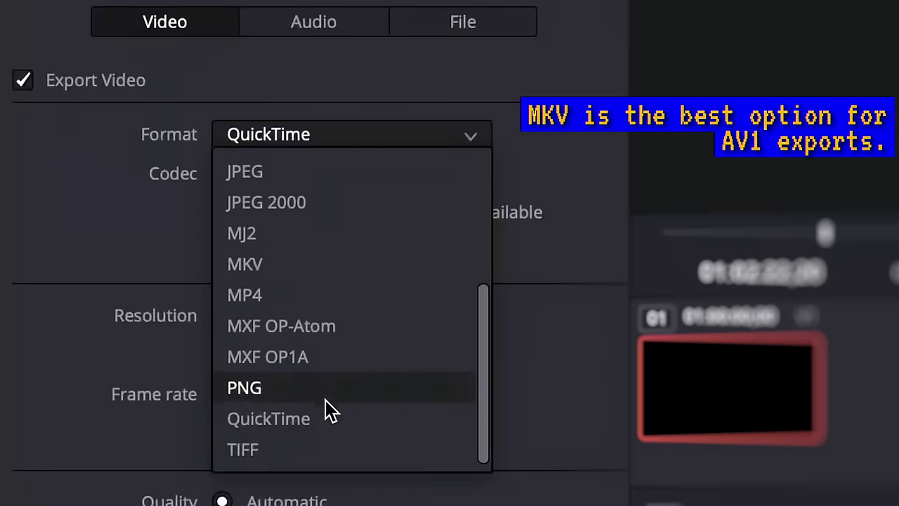
pyautogui.click(257, 414)
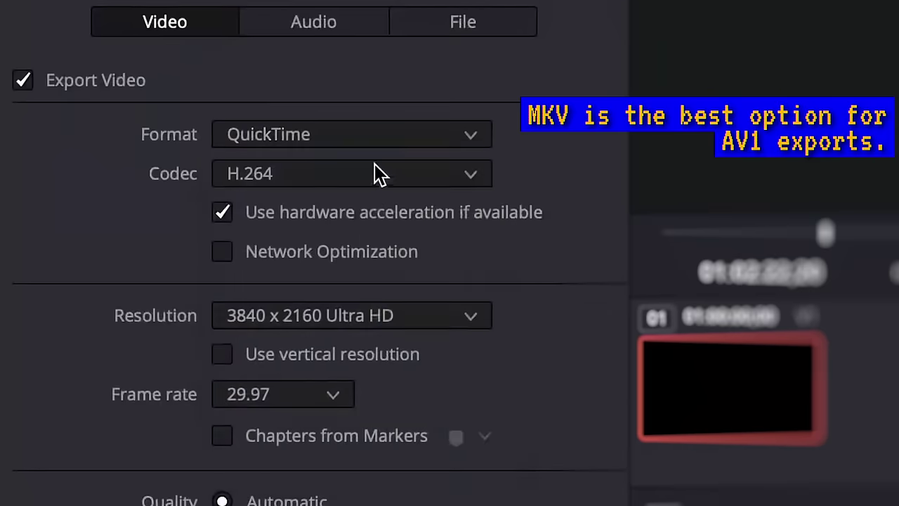
pyautogui.click(322, 181)
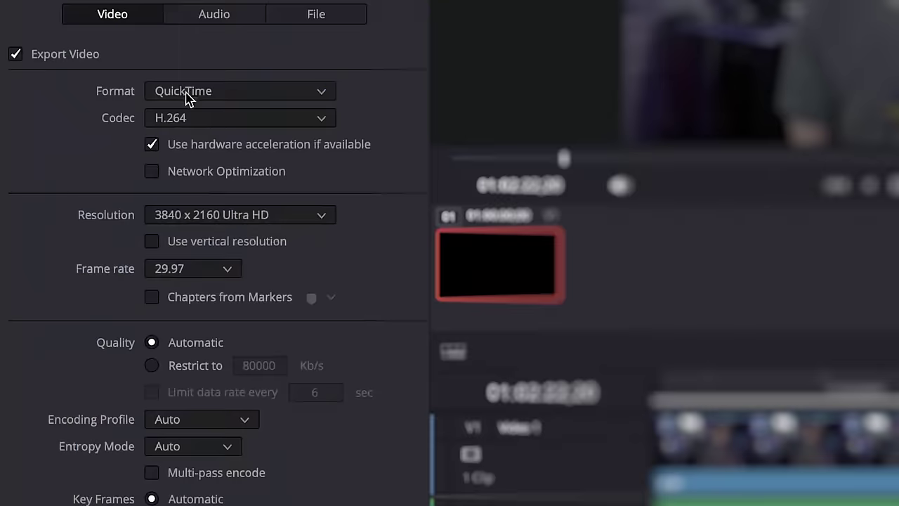
# Pick H.265 from the QuickTime export's video Codec list.
pyautogui.click(220, 120)
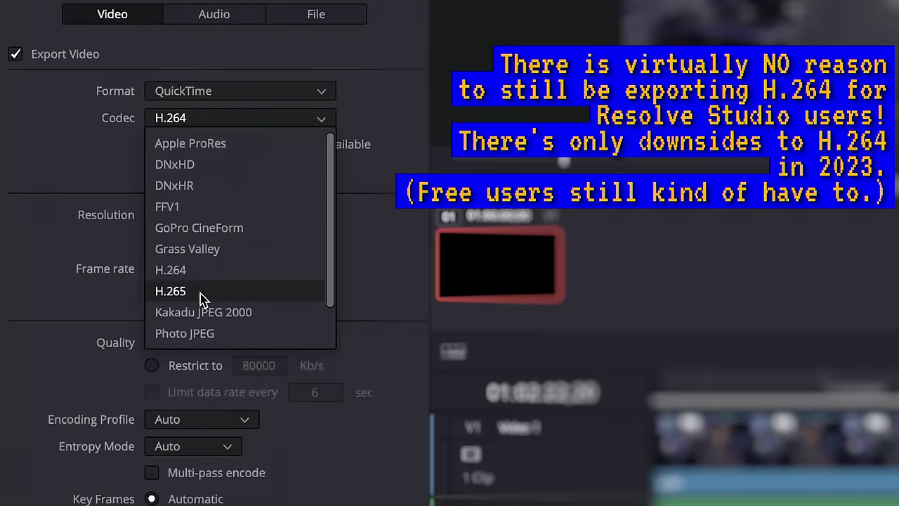
pyautogui.click(163, 292)
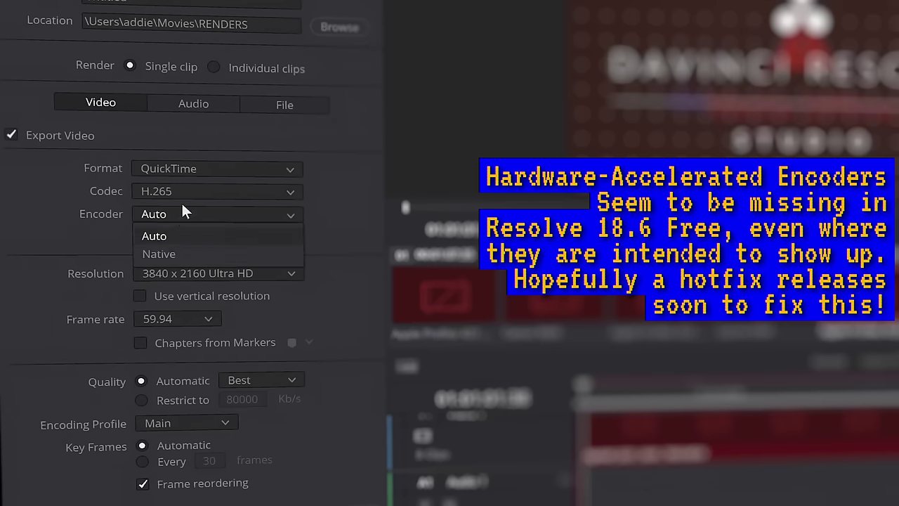
# Set the codec to H.264 with the Native encoder.
pyautogui.click(187, 192)
pyautogui.click(189, 303)
pyautogui.click(215, 215)
pyautogui.click(210, 252)
# Switch the format to MP4 with H.265, Native encoder, and Best quality.
pyautogui.click(235, 169)
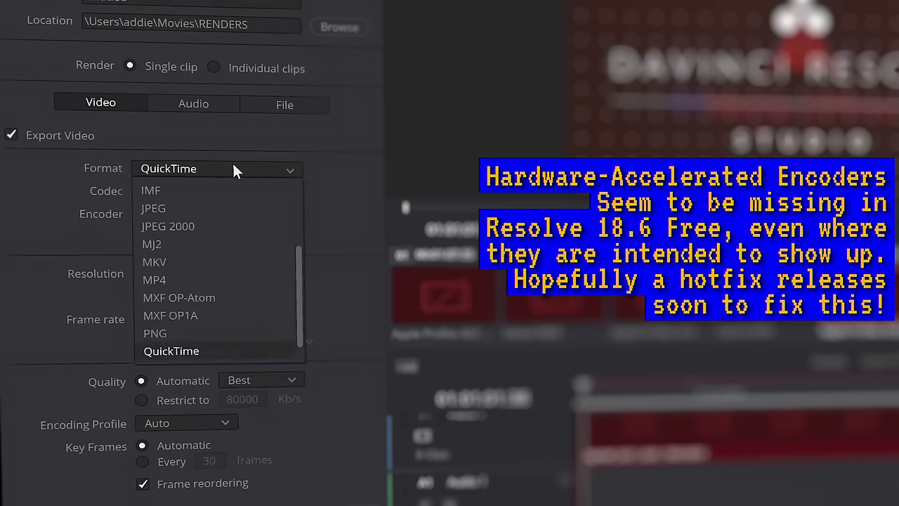
pyautogui.click(193, 278)
pyautogui.click(213, 196)
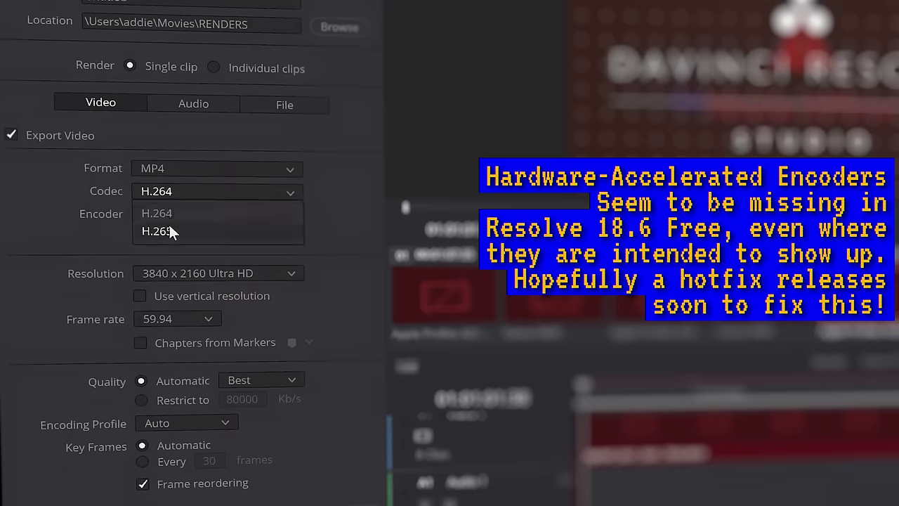
pyautogui.click(178, 232)
pyautogui.click(206, 215)
pyautogui.click(206, 251)
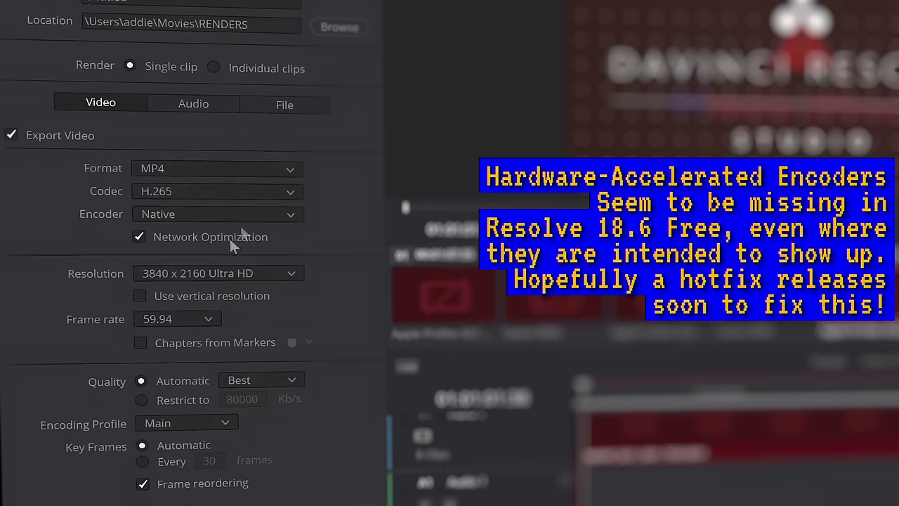
pyautogui.click(250, 383)
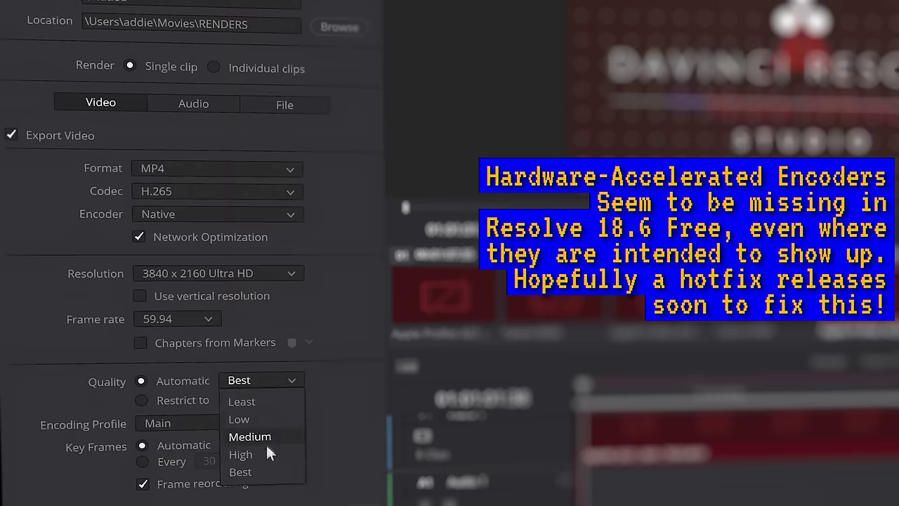
pyautogui.click(265, 472)
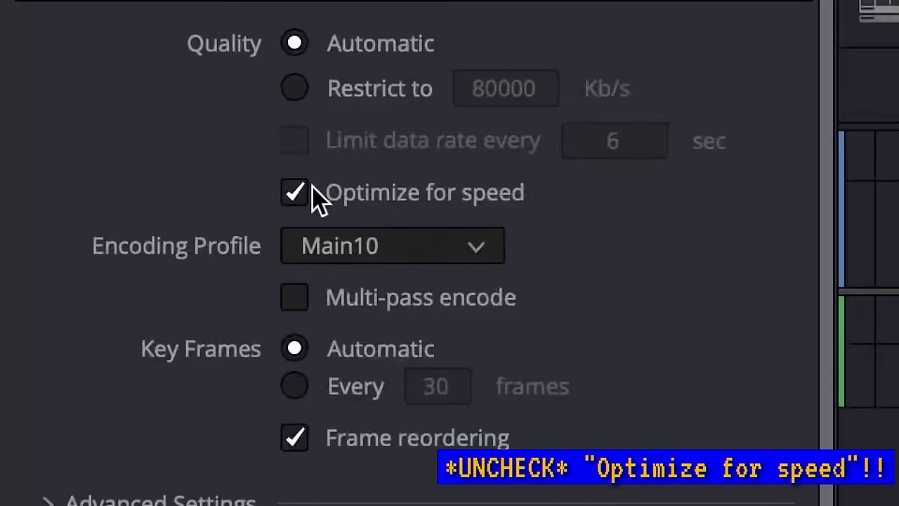
# Turn on Network Optimization and choose the Main 4:2:2 10 encoding profile.
pyautogui.click(422, 251)
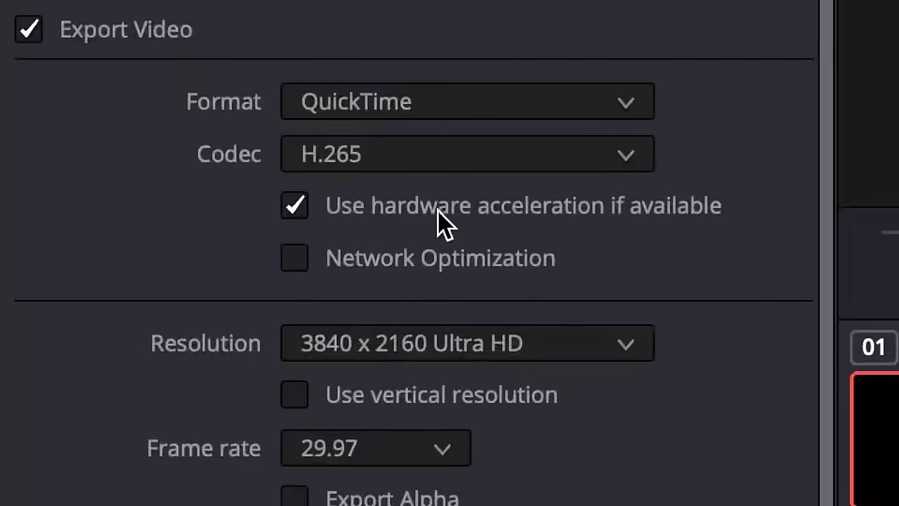
pyautogui.click(330, 263)
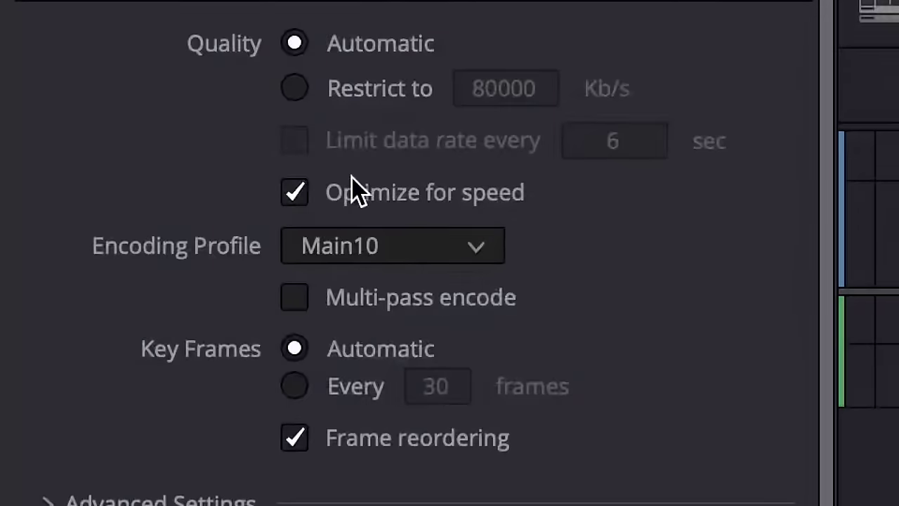
pyautogui.click(428, 258)
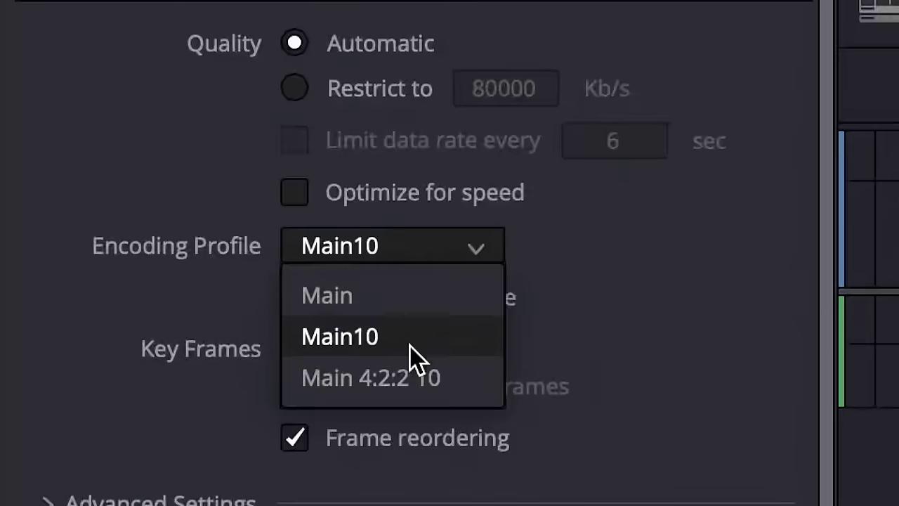
pyautogui.click(410, 395)
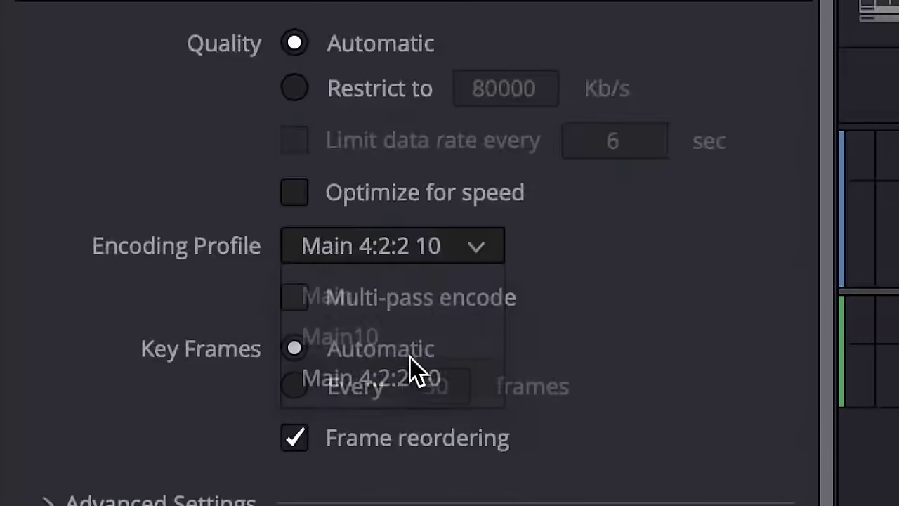
pyautogui.click(793, 242)
pyautogui.click(779, 271)
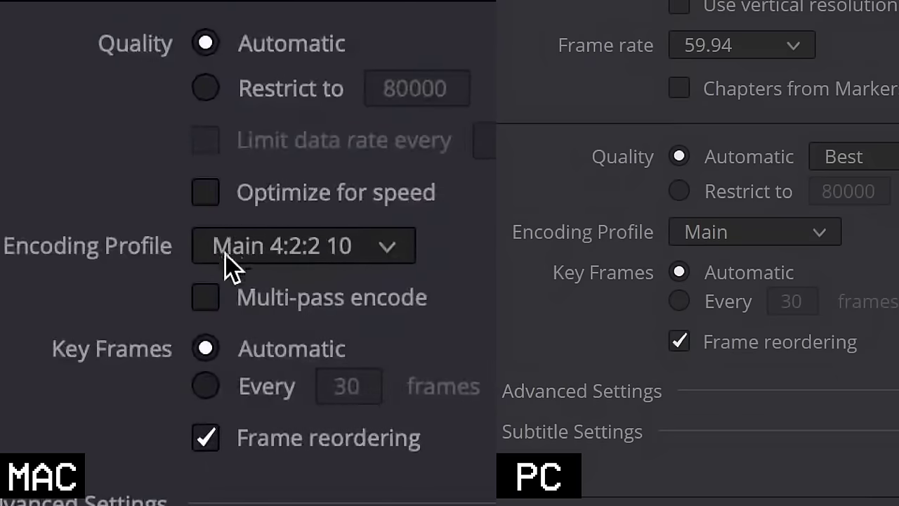
pyautogui.click(857, 156)
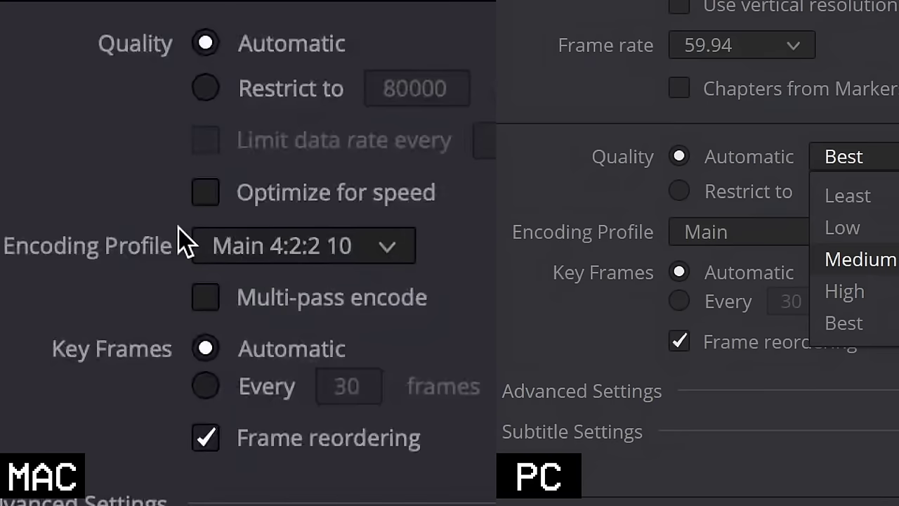
pyautogui.click(886, 323)
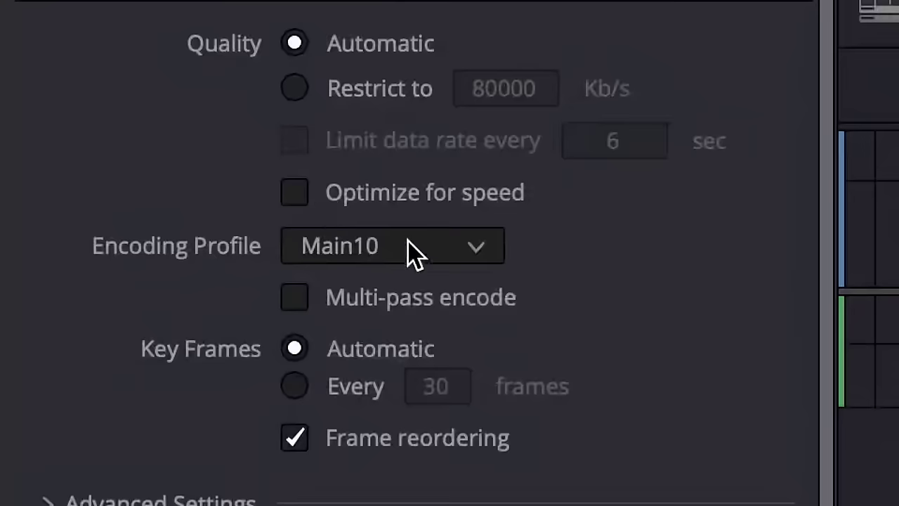
# Select Main 4:2:2 10 in the H.265 Encoding Profile dropdown.
pyautogui.click(426, 247)
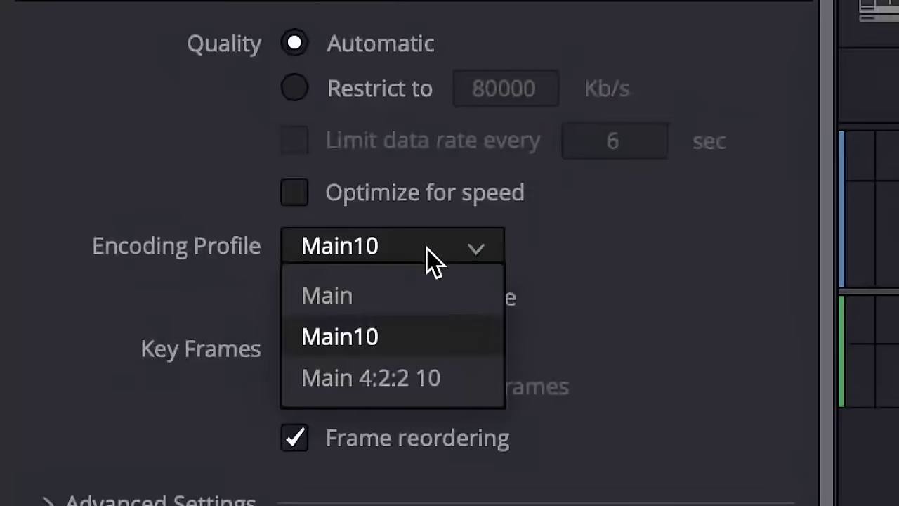
pyautogui.click(405, 385)
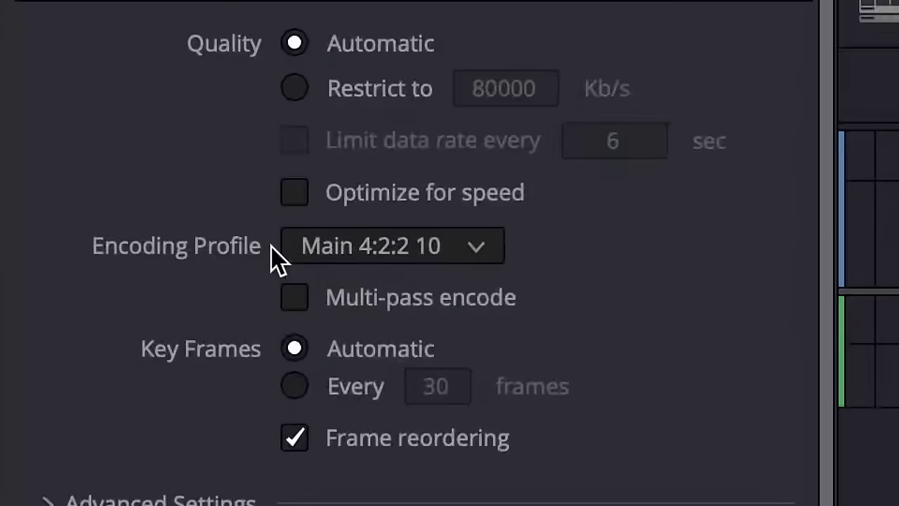
pyautogui.scroll(-1, 676, 313)
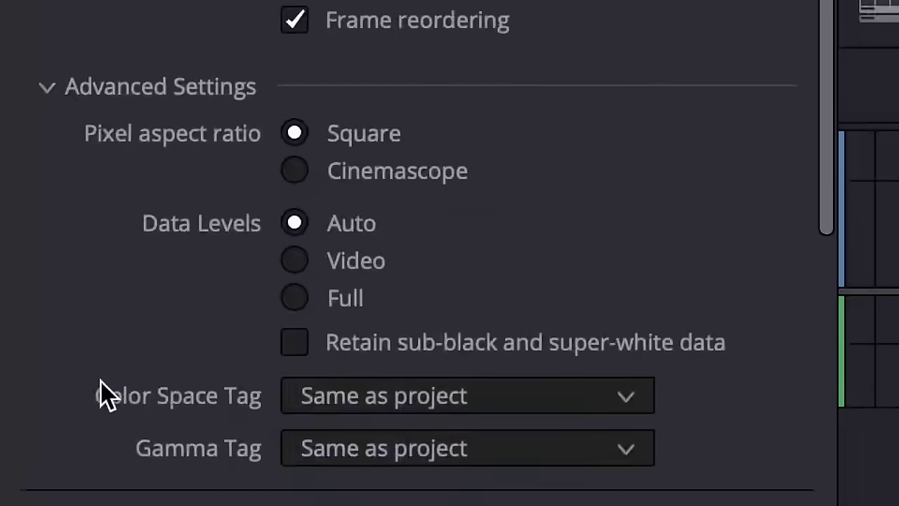
pyautogui.scroll(-5, 105, 395)
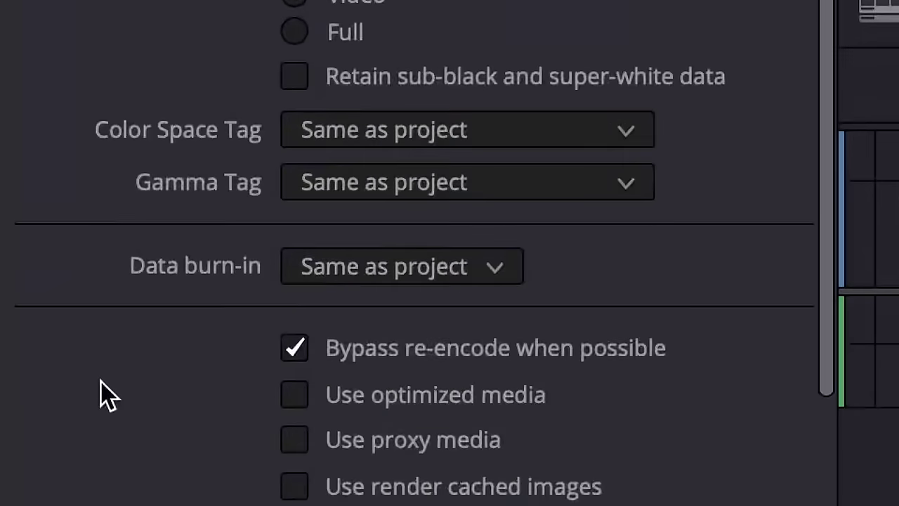
# Scroll through the render panel's Advanced Settings.
pyautogui.scroll(-5, 105, 395)
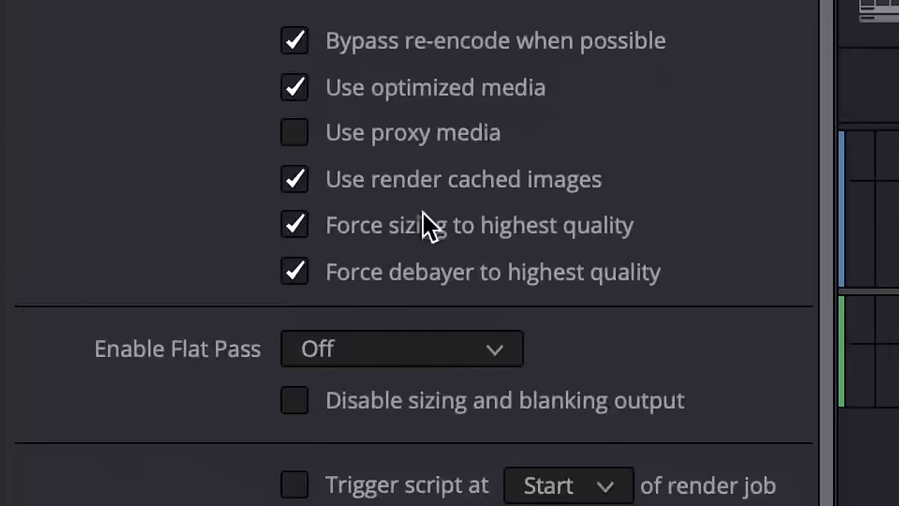
pyautogui.scroll(10, 401, 186)
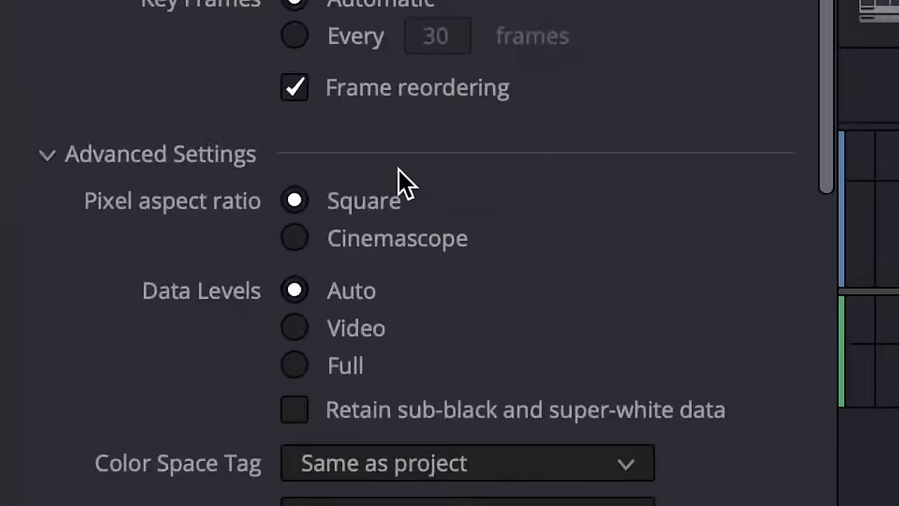
pyautogui.scroll(5, 400, 186)
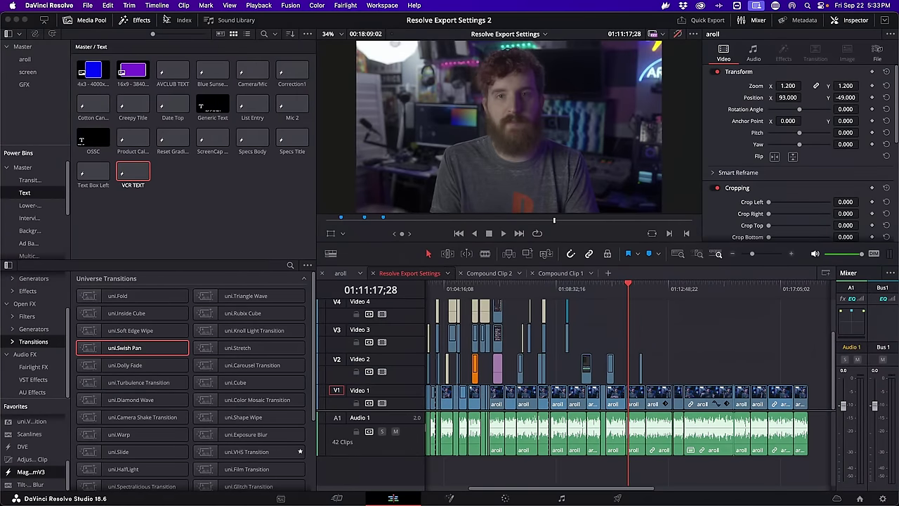
# Generate a subtitle track from the audio, choosing plain .srt without formatting.
pyautogui.click(156, 5)
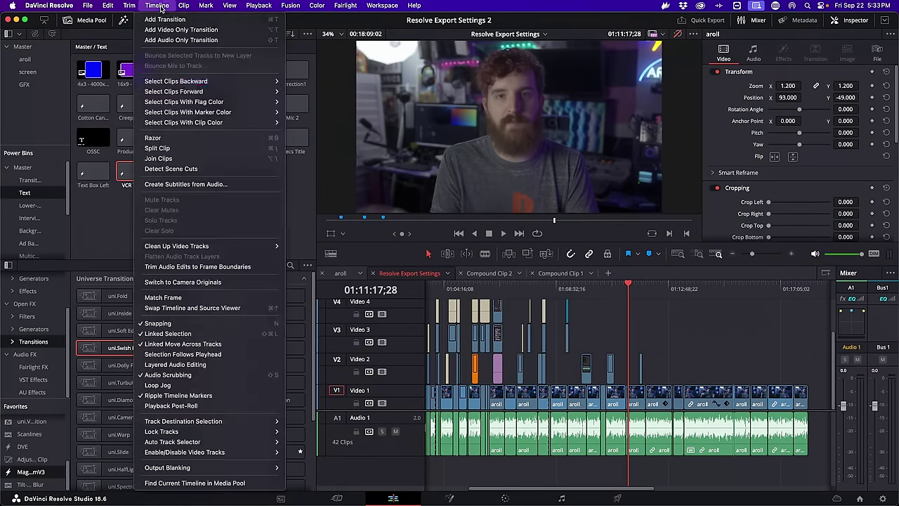
pyautogui.click(216, 183)
pyautogui.click(472, 286)
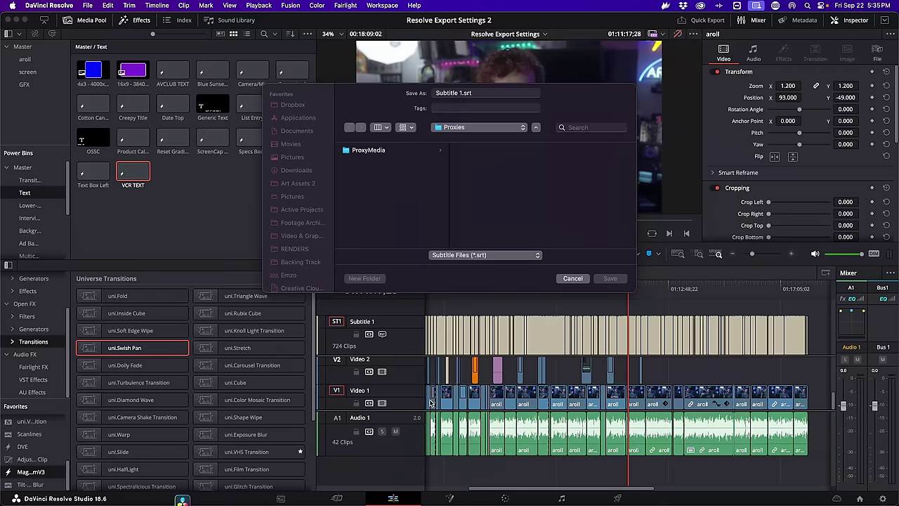
pyautogui.click(458, 254)
pyautogui.click(464, 264)
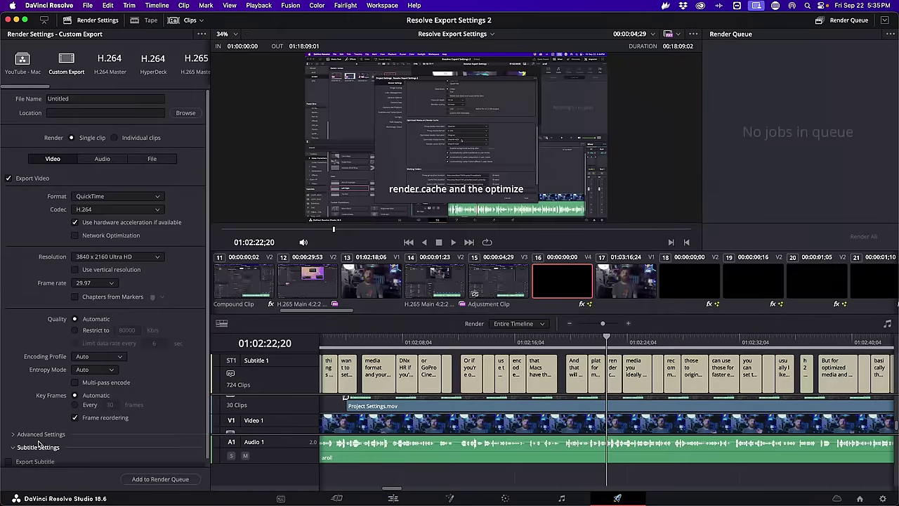
# Enable Export Subtitle in the render settings, embedded as captions.
pyautogui.scroll(-2, 62, 429)
pyautogui.click(42, 379)
pyautogui.click(65, 406)
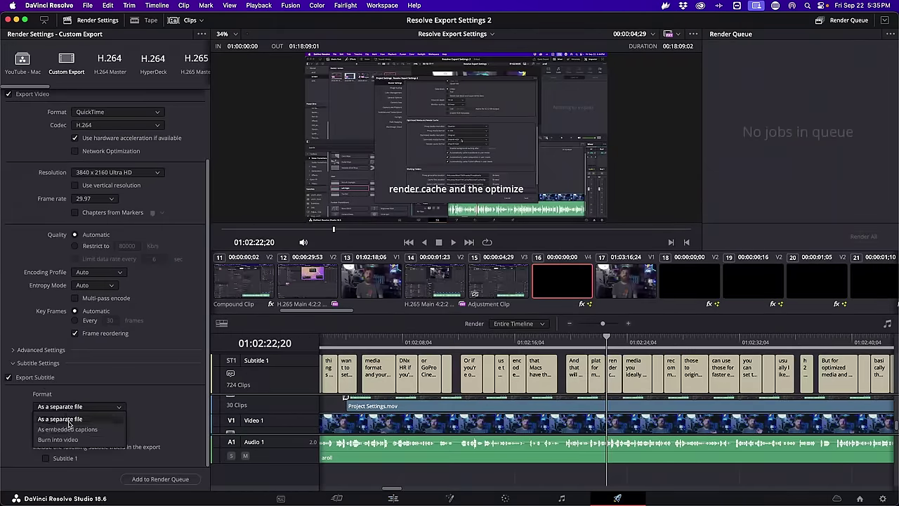
pyautogui.click(87, 430)
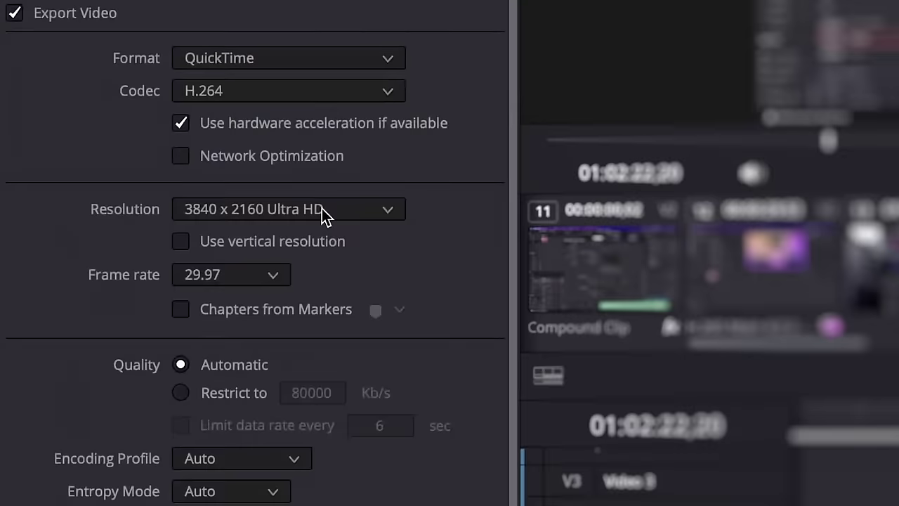
# Keep the output resolution at 3840 x 2160 Ultra HD.
pyautogui.click(322, 208)
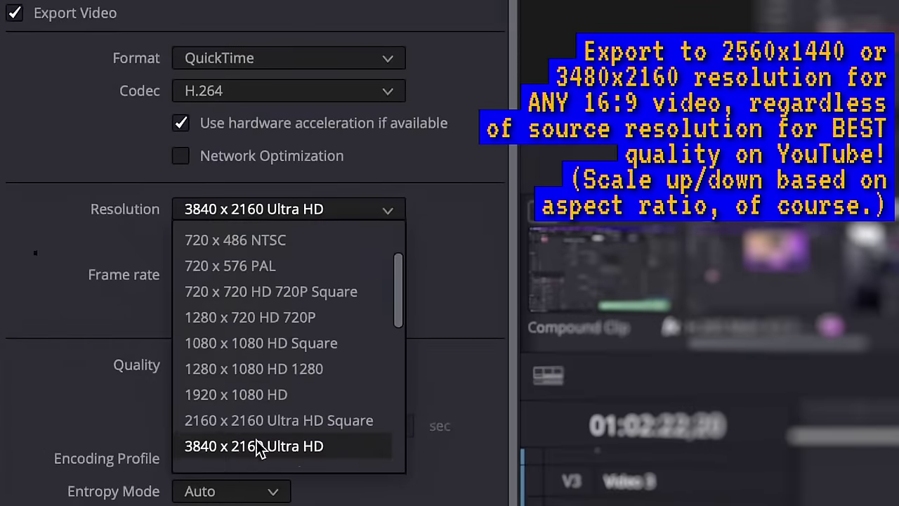
pyautogui.scroll(-2, 295, 450)
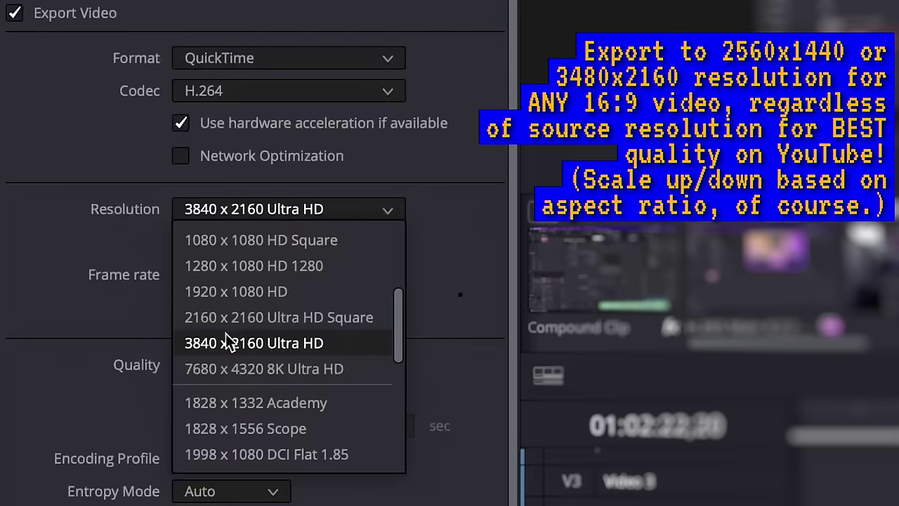
pyautogui.click(263, 344)
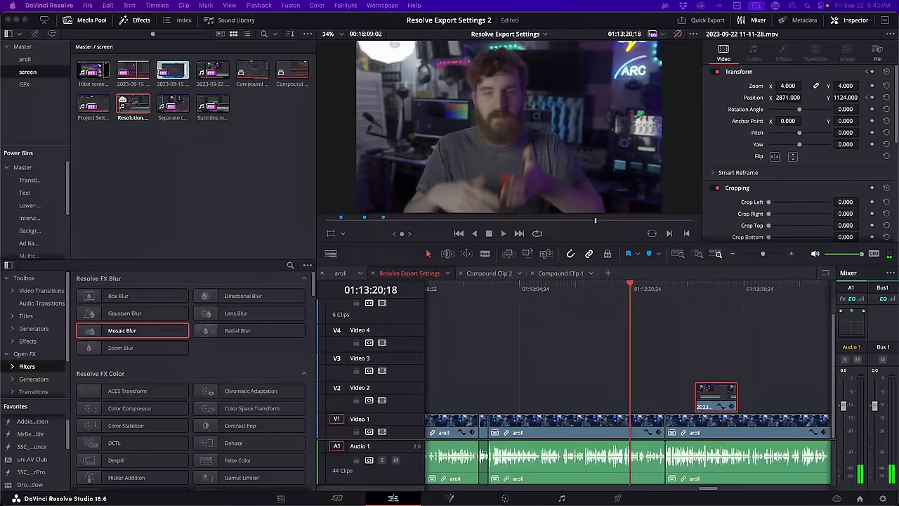
# Duplicate the Resolve Export Settings timeline in the Master bin by copying and pasting it.
pyautogui.click(22, 46)
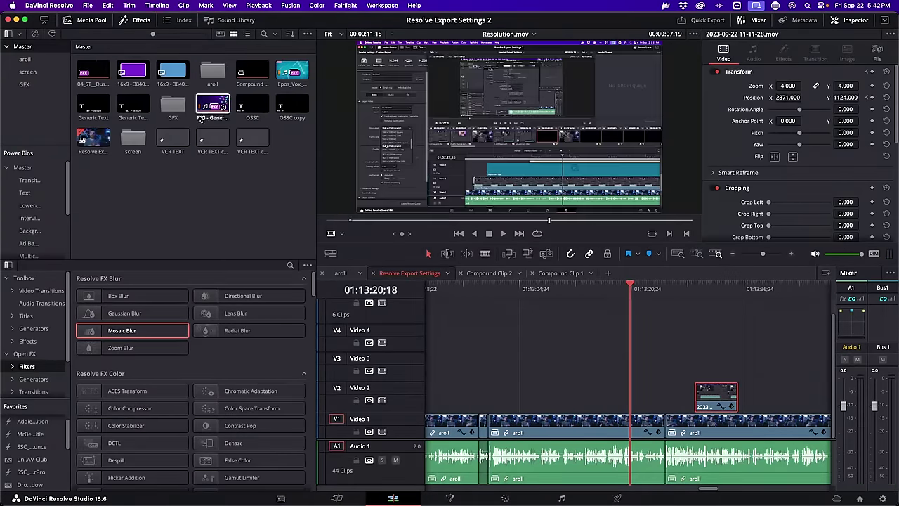
pyautogui.click(85, 138)
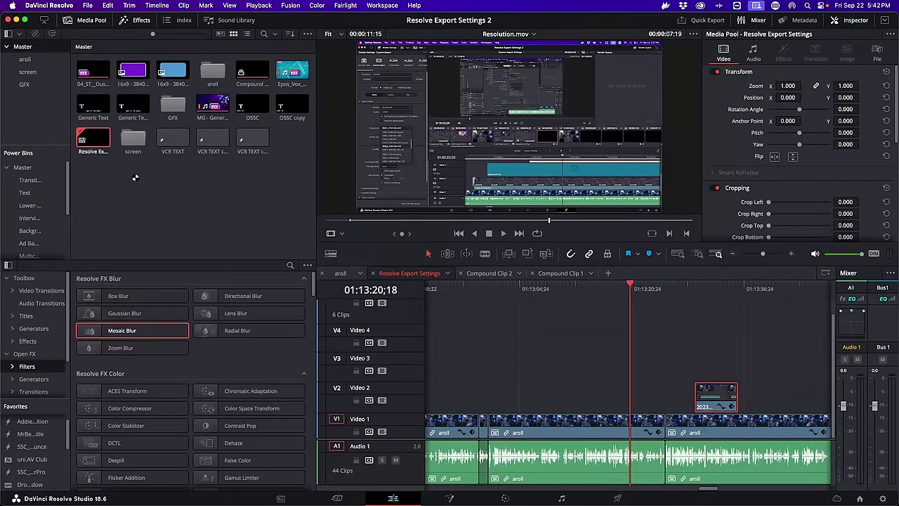
pyautogui.press('super+c')
pyautogui.press('super+v')
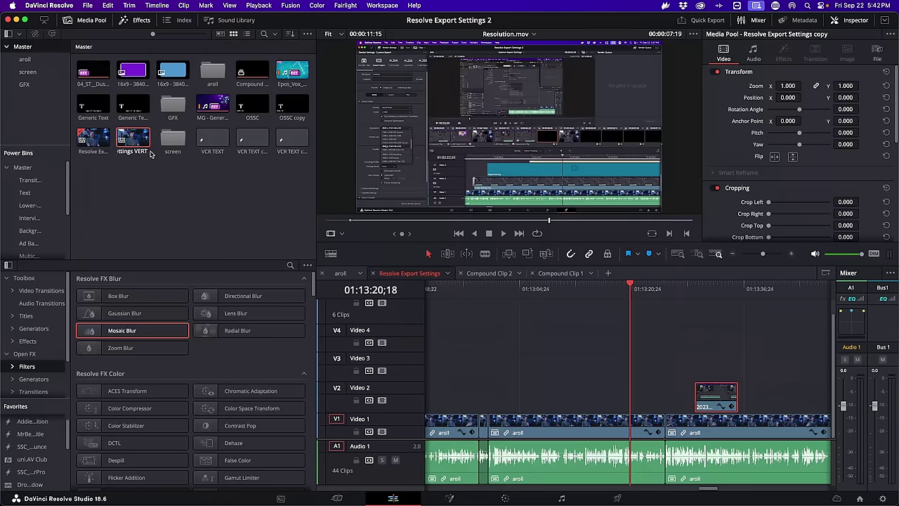
# Give the duplicated timeline its own settings instead of the project's, keeping Scale full frame with crop.
pyautogui.rightClick(124, 146)
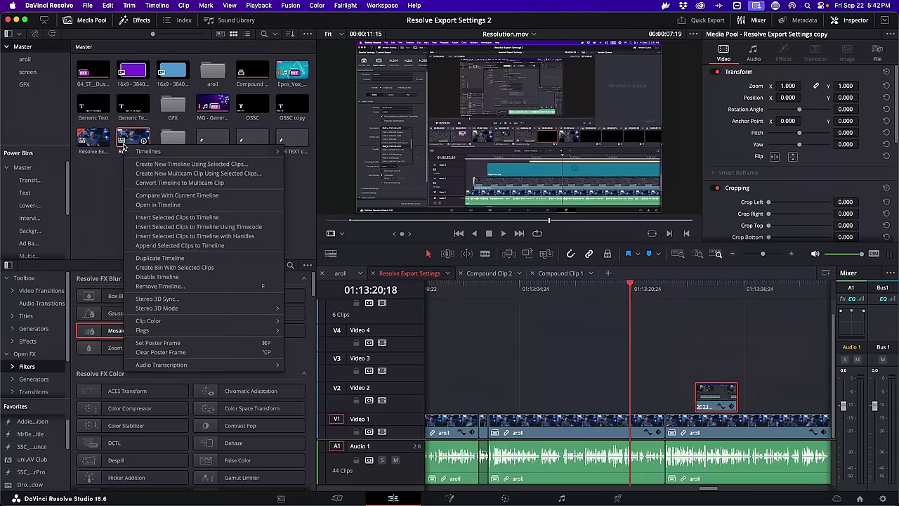
pyautogui.moveTo(153, 152)
pyautogui.click(302, 150)
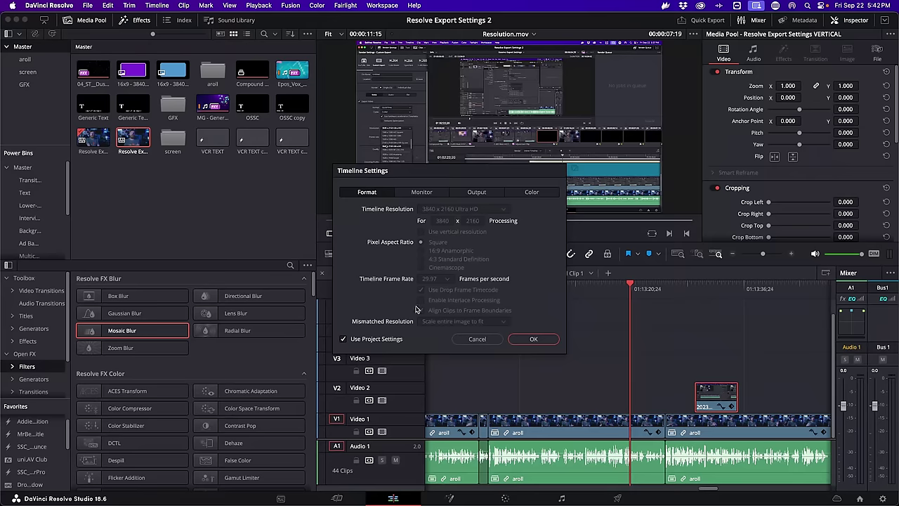
pyautogui.click(375, 340)
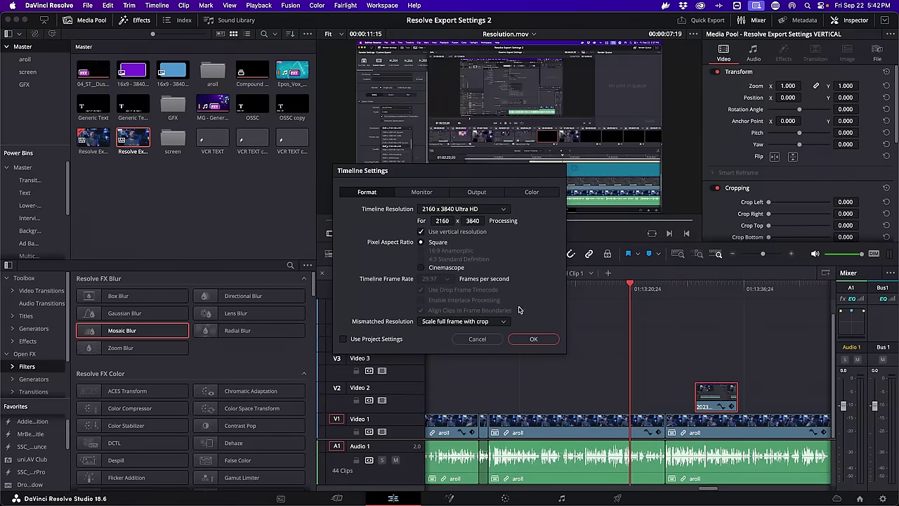
pyautogui.click(493, 322)
pyautogui.click(466, 325)
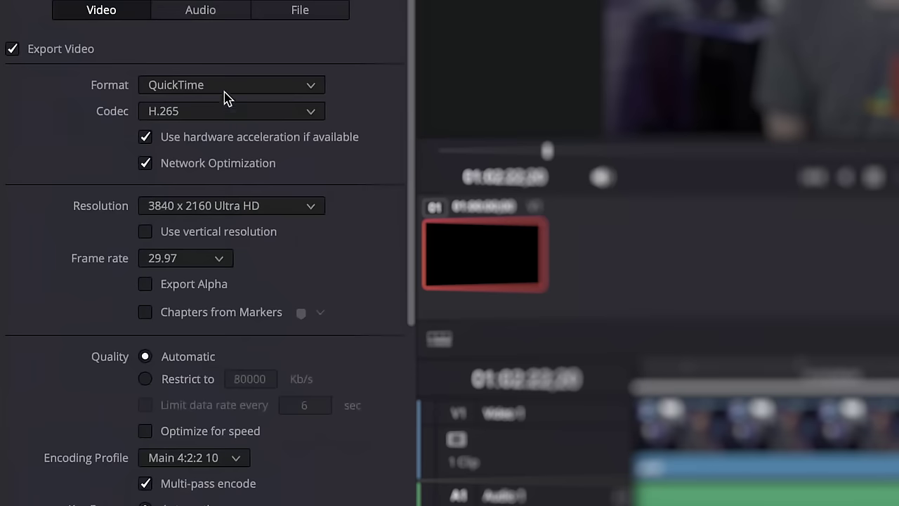
# Set the audio export to Linear PCM at the project sample rate with 24-bit depth.
pyautogui.click(203, 17)
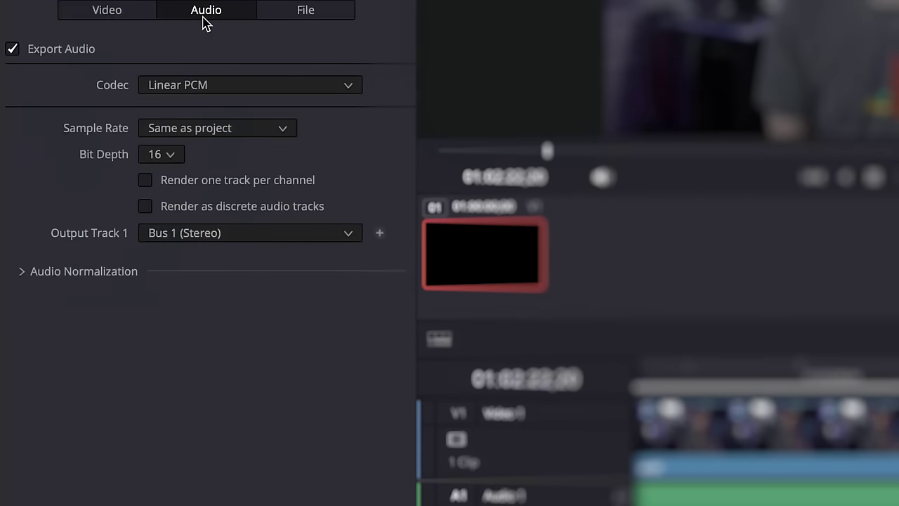
pyautogui.click(219, 88)
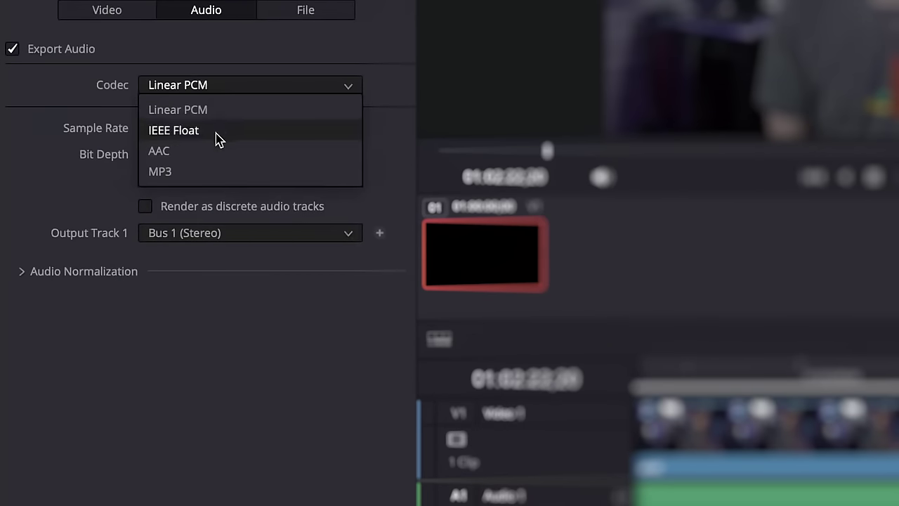
pyautogui.click(236, 115)
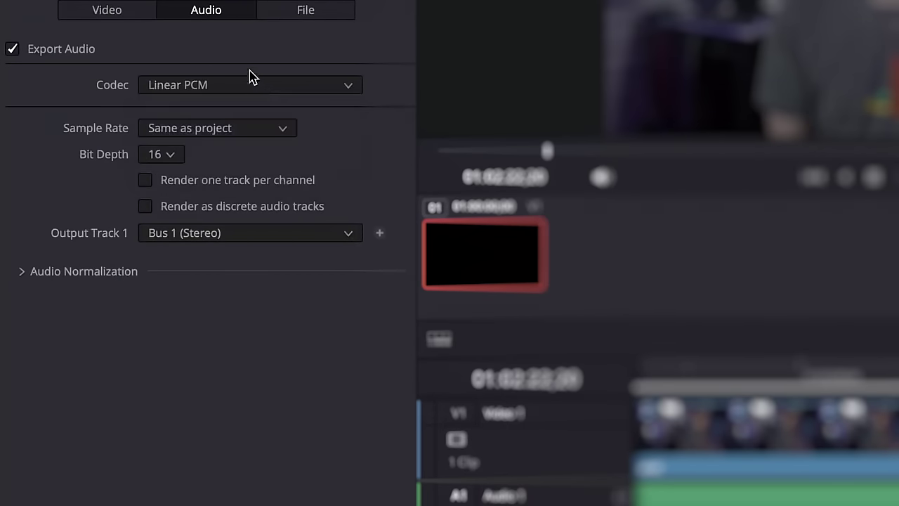
pyautogui.click(217, 131)
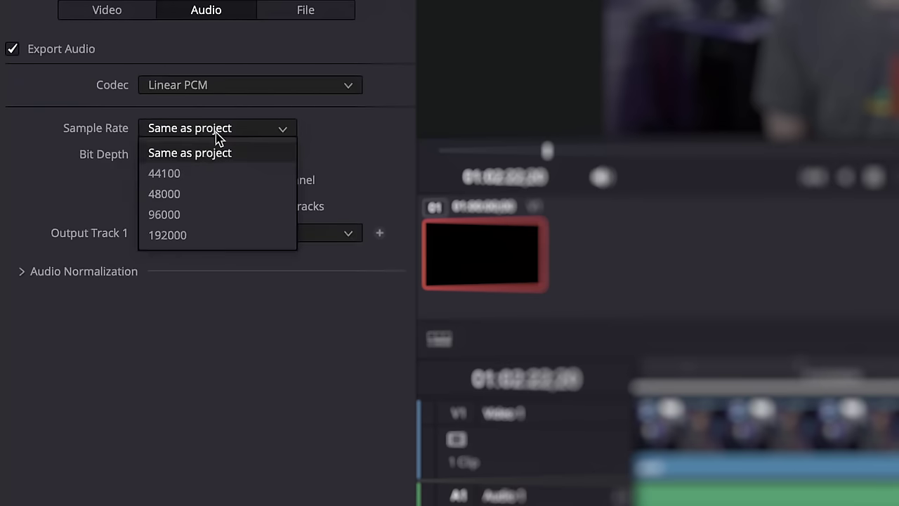
pyautogui.click(217, 133)
pyautogui.click(168, 156)
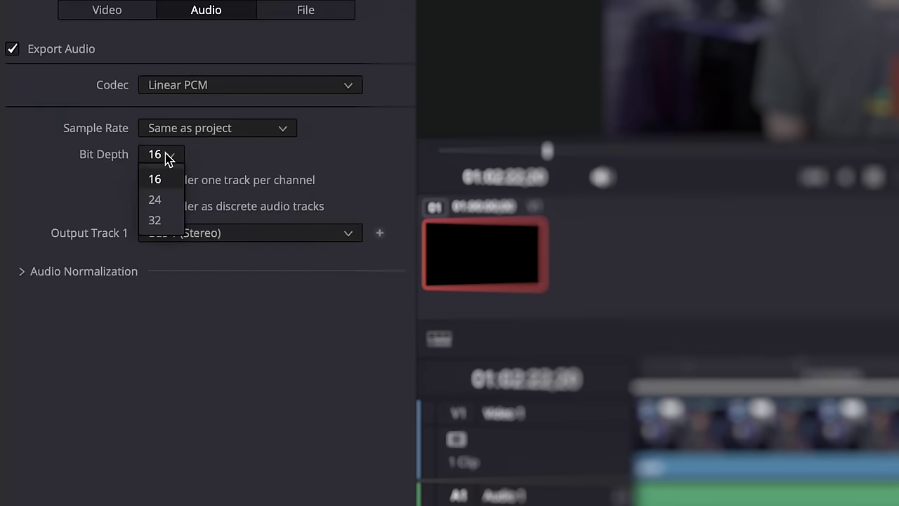
pyautogui.click(166, 201)
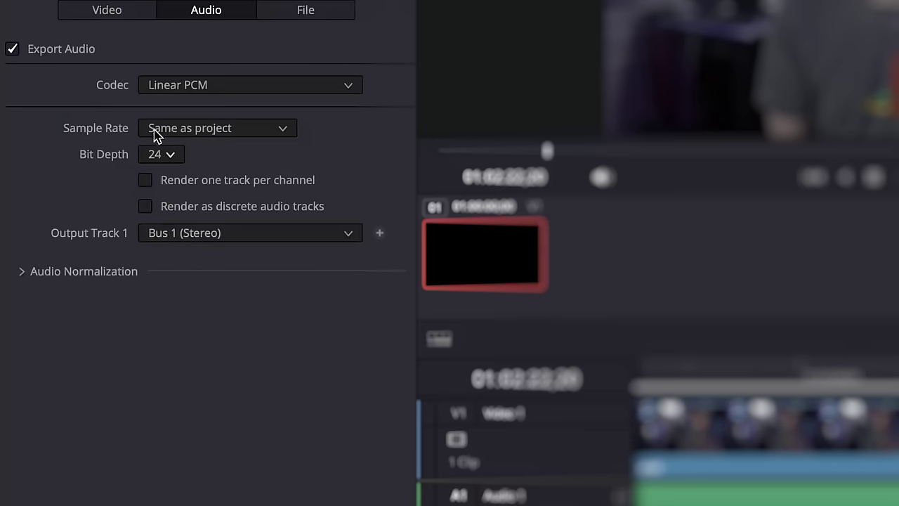
# Turn on Normalize Audio and browse the normalization mode options.
pyautogui.click(62, 273)
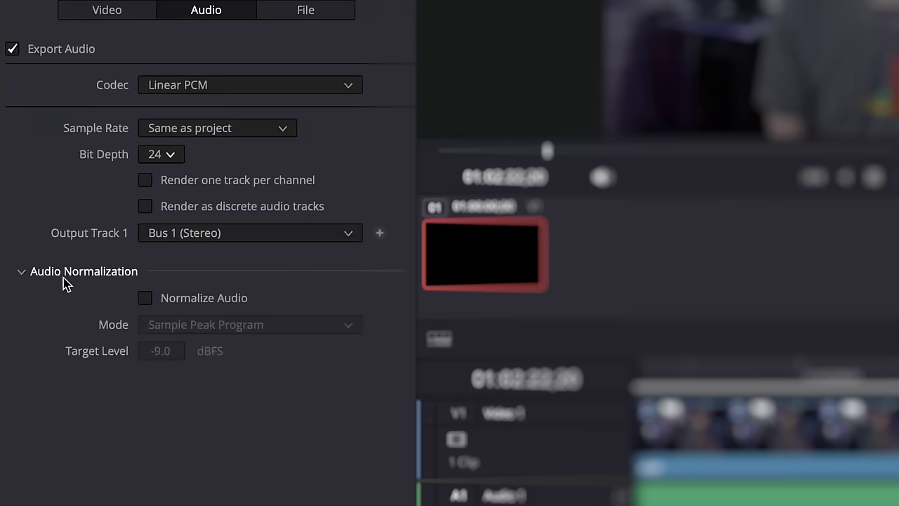
pyautogui.click(179, 305)
pyautogui.click(194, 323)
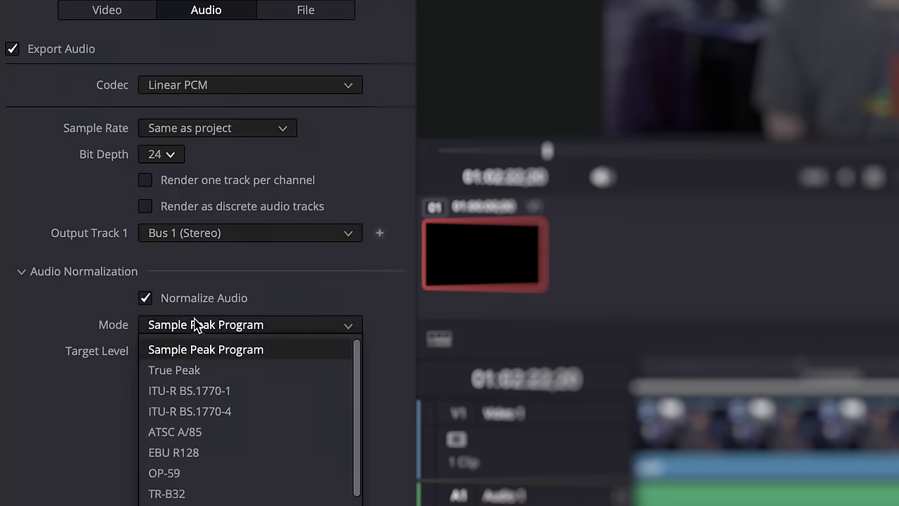
pyautogui.scroll(-1, 202, 495)
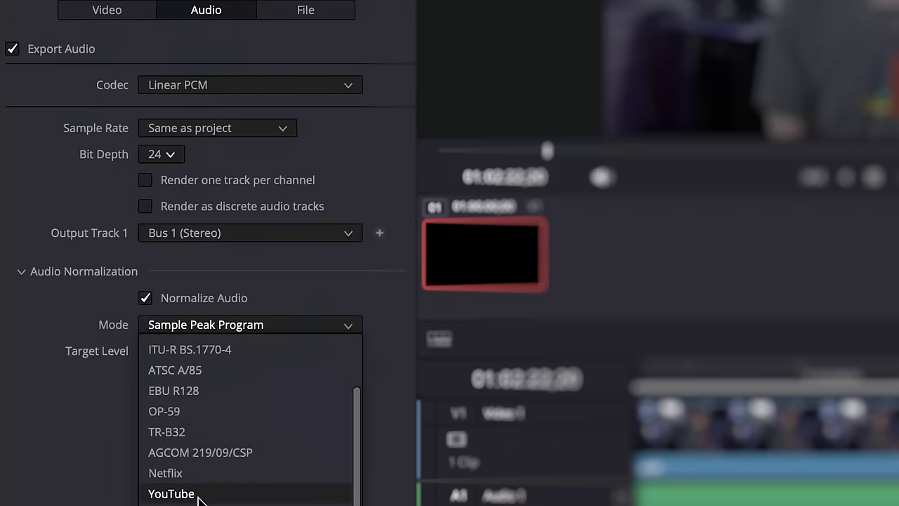